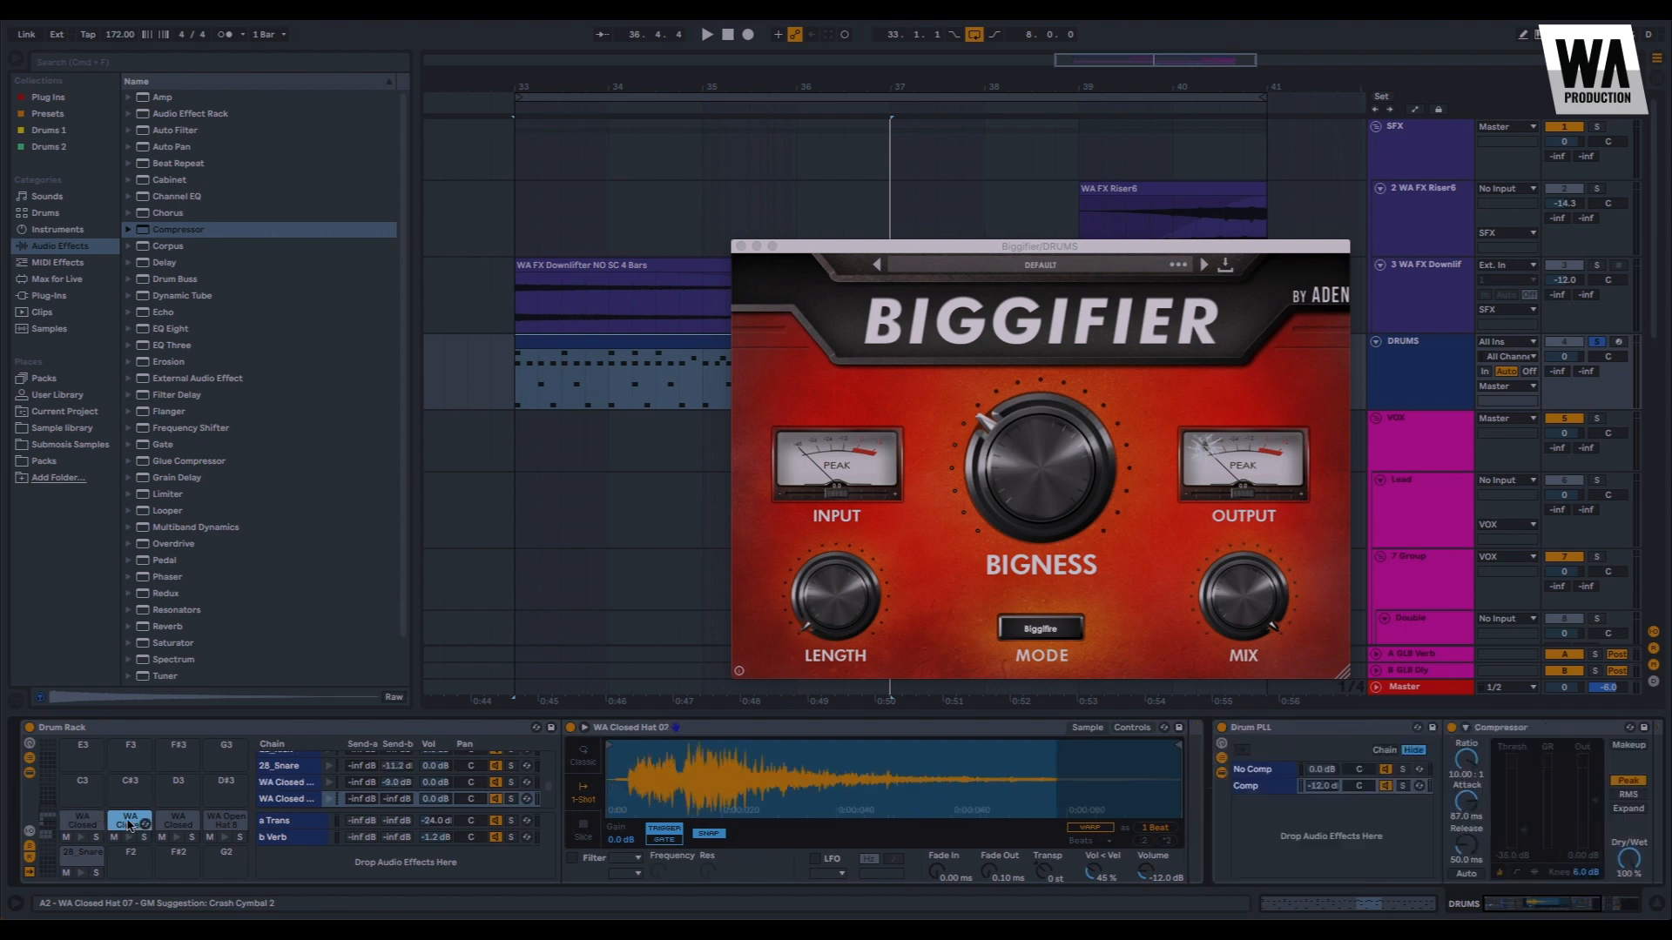
Select the WA Closed Hat 02 pad in the Drum Rack and play it soloed
{"action": "left_click", "coordinate": [240, 823]}
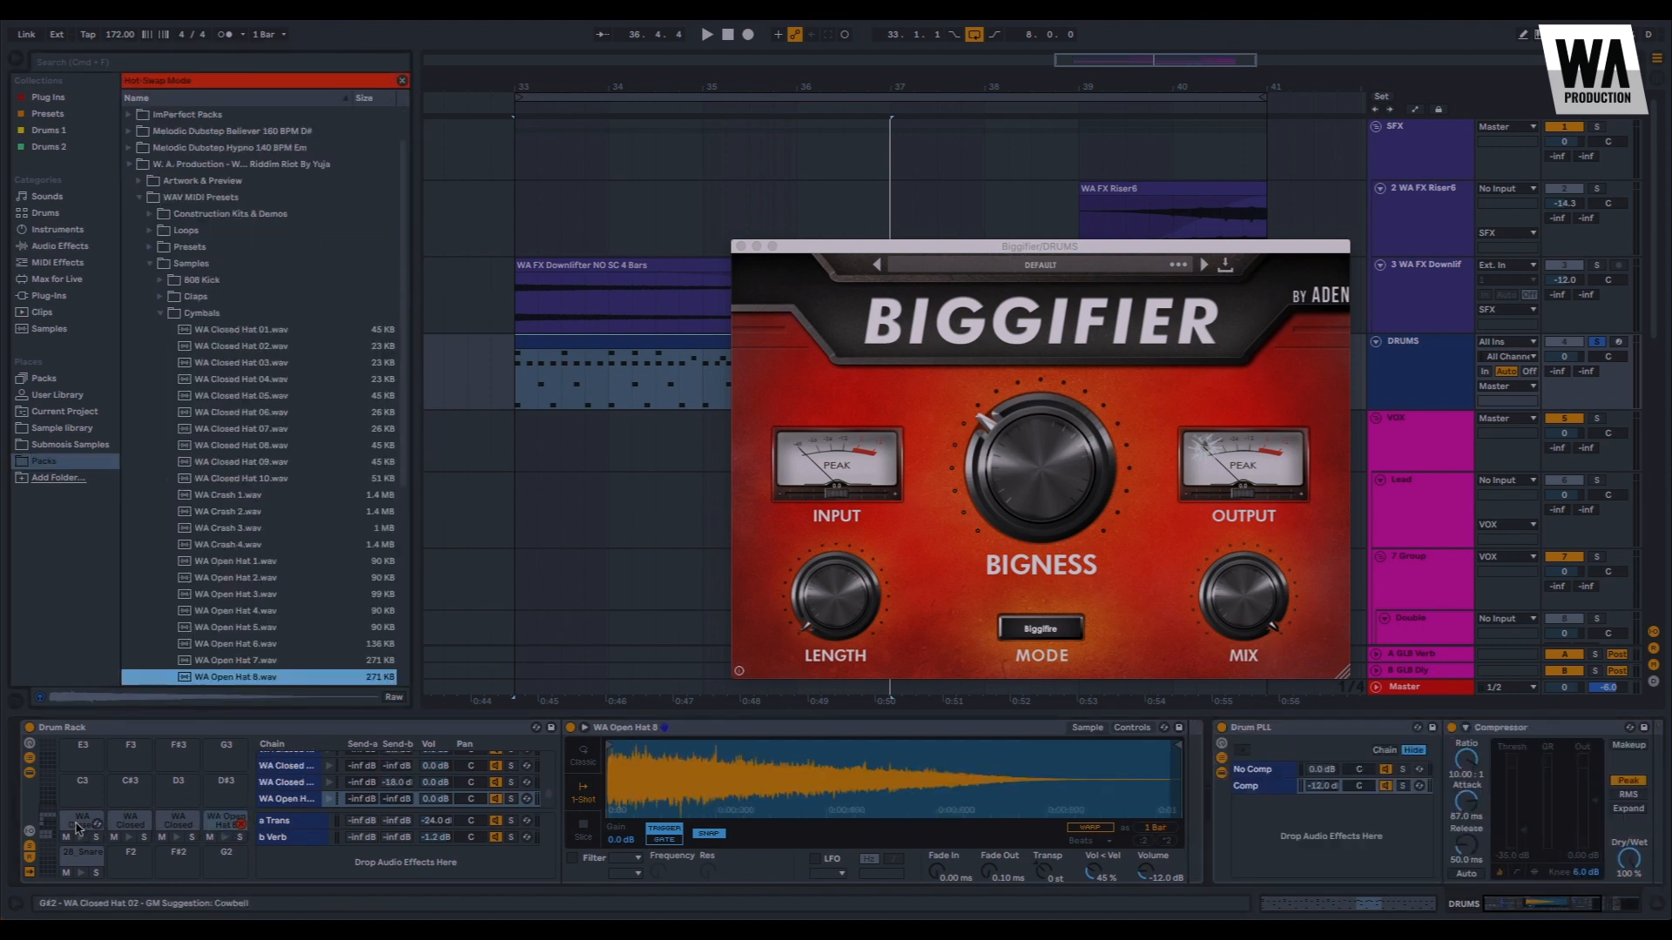
{"action": "left_click", "coordinate": [237, 824]}
{"action": "left_click", "coordinate": [84, 823]}
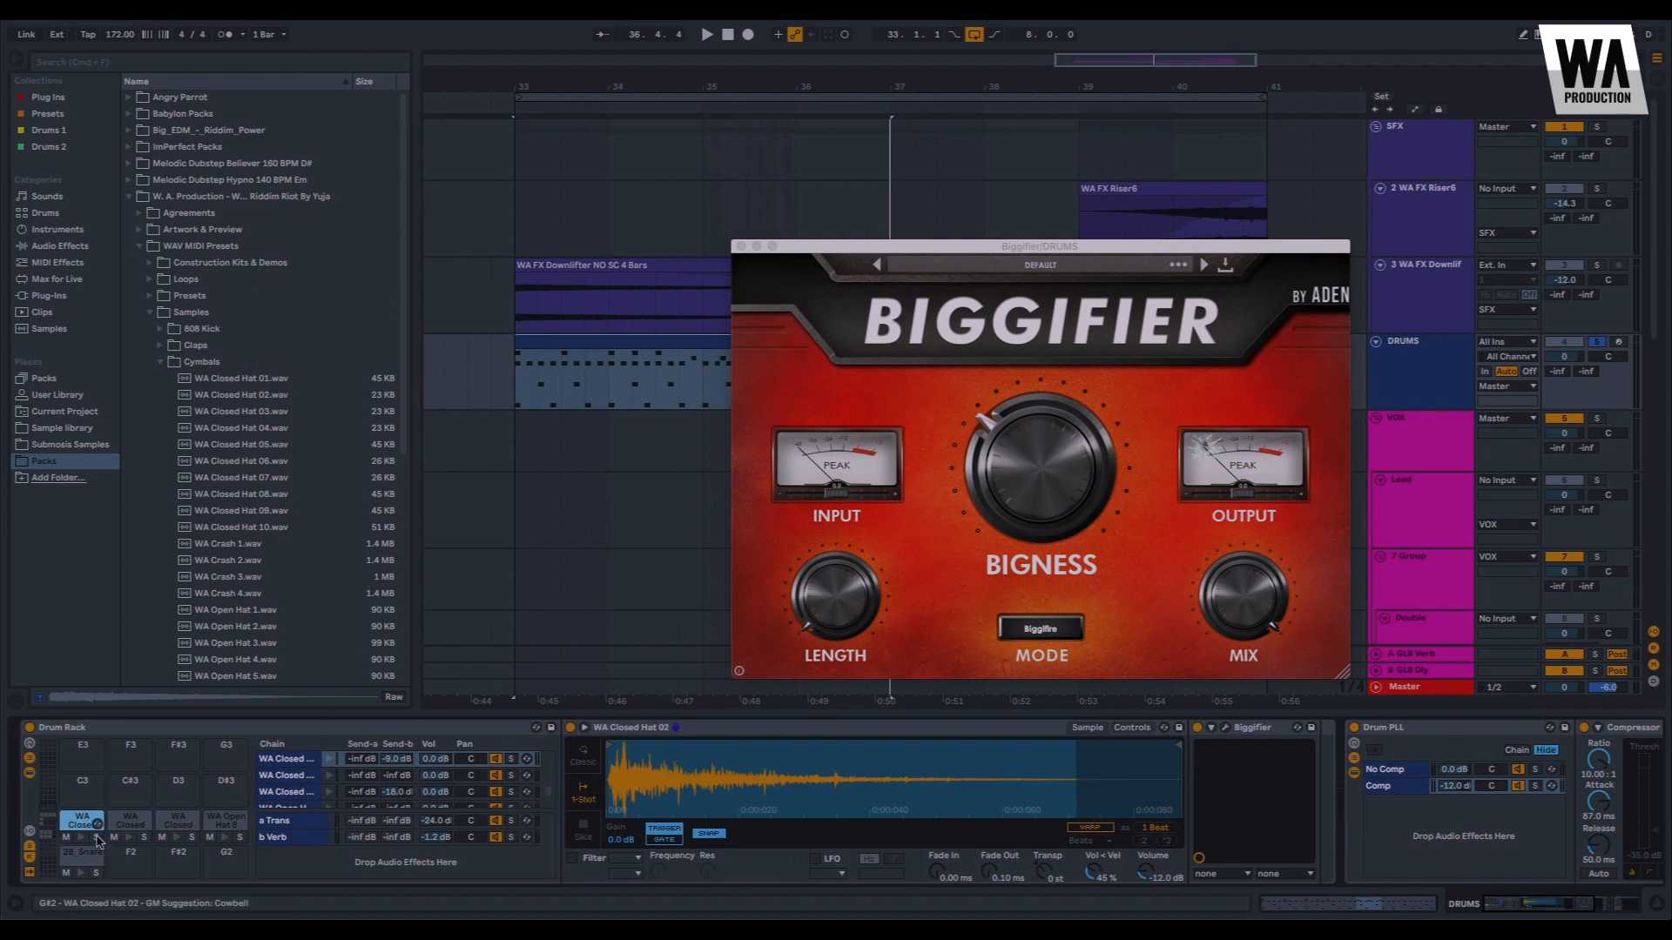
{"action": "key", "text": "space"}
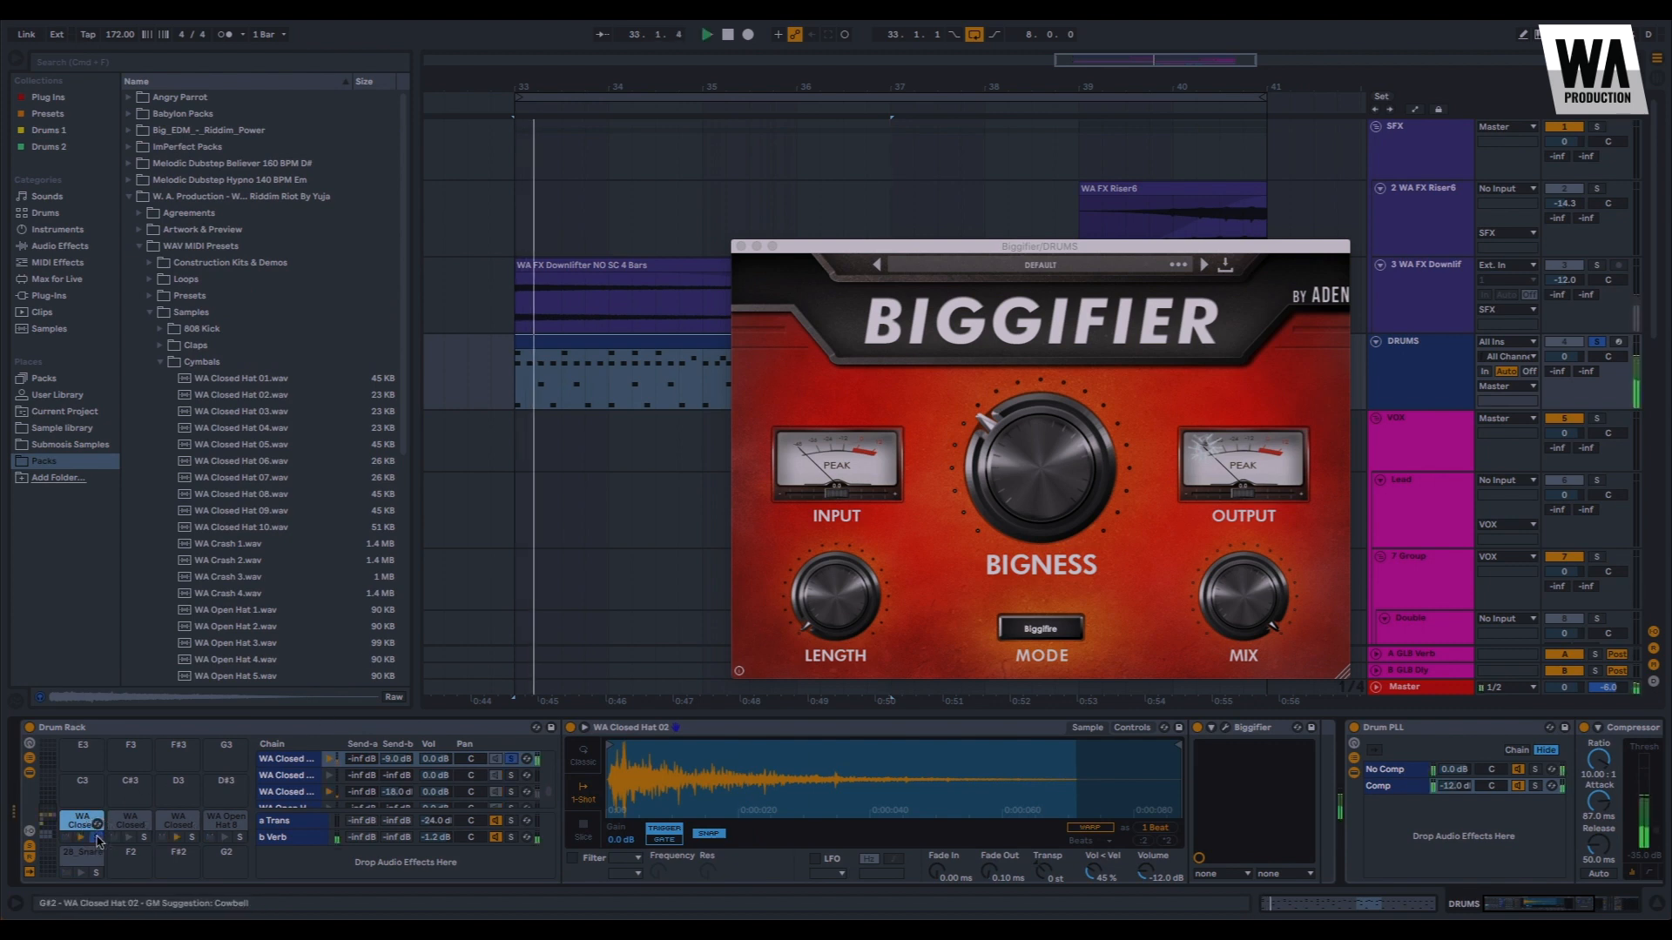
Open the Biggifier on the closed hat chain and sweep its Length knob up and back down during playback
{"action": "left_click", "coordinate": [741, 246]}
{"action": "left_click", "coordinate": [1224, 728]}
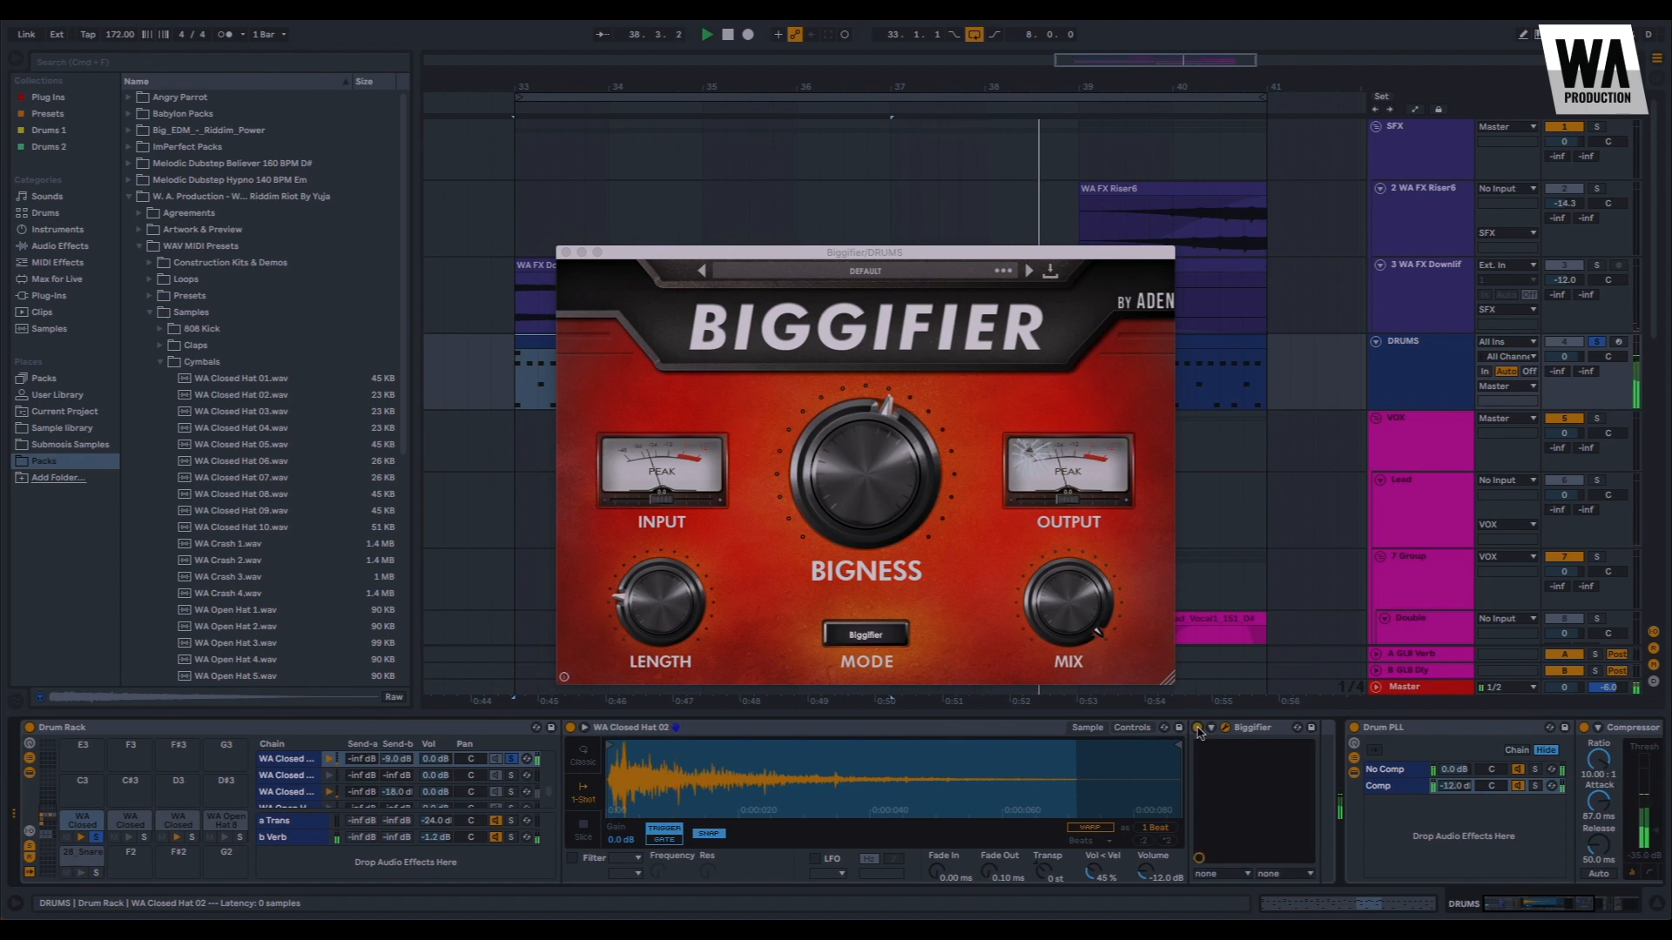
{"action": "left_click_drag", "start_coordinate": [693, 619], "coordinate": [678, 603]}
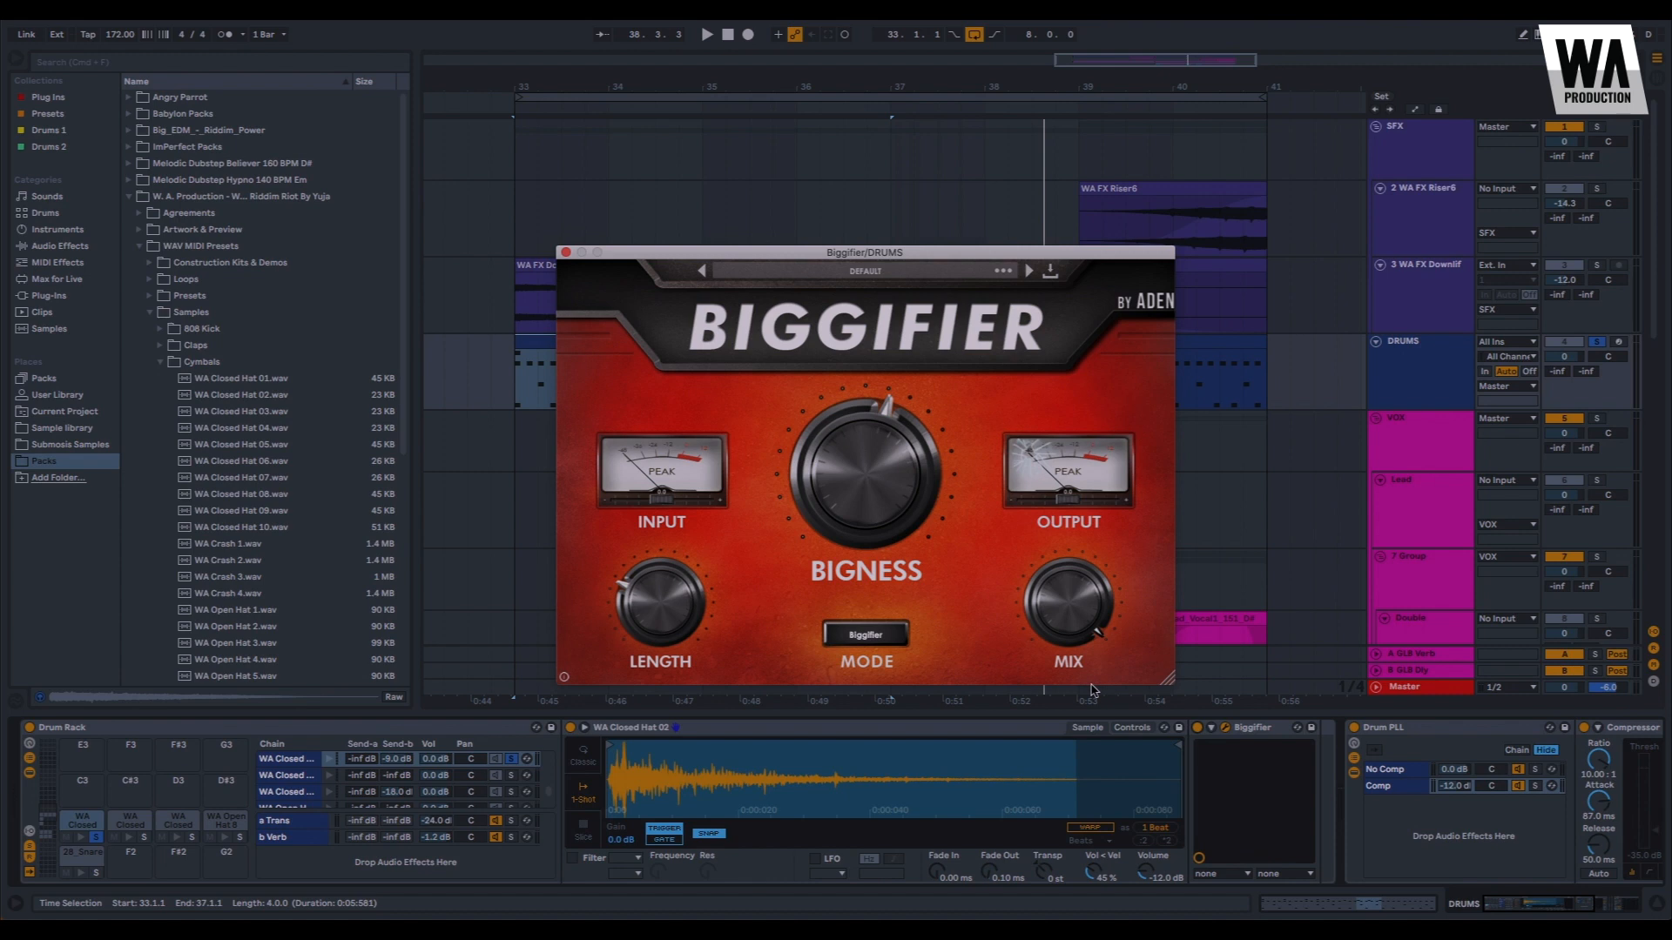
{"action": "key", "text": "space"}
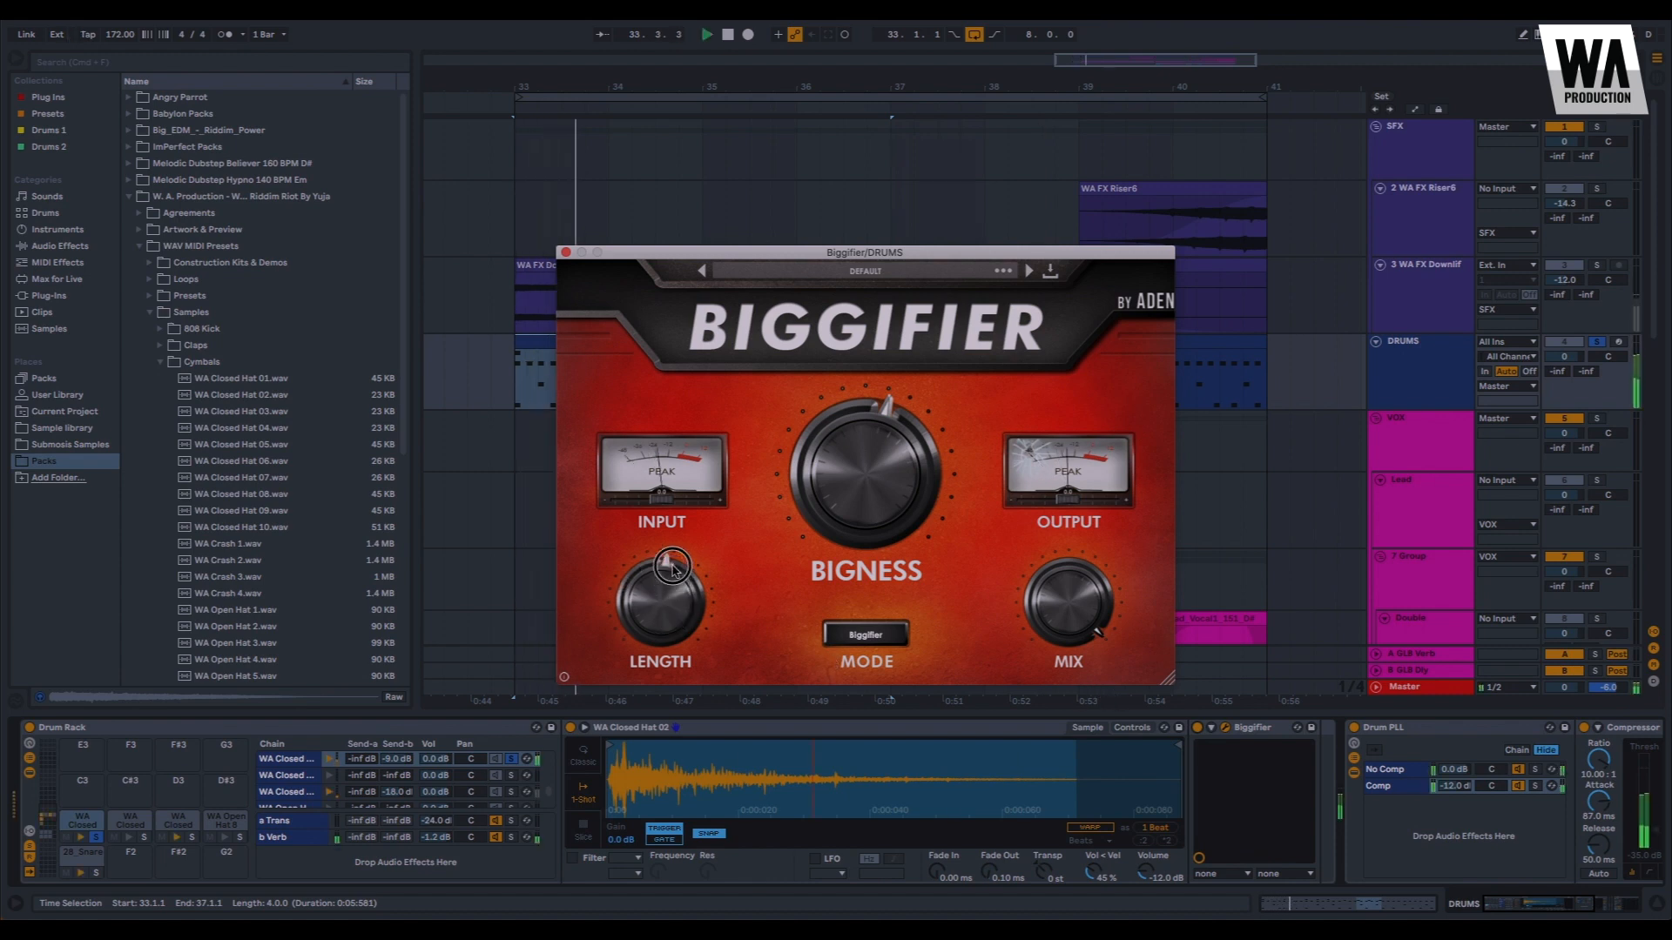
{"action": "left_click_drag", "start_coordinate": [669, 570], "coordinate": [651, 620]}
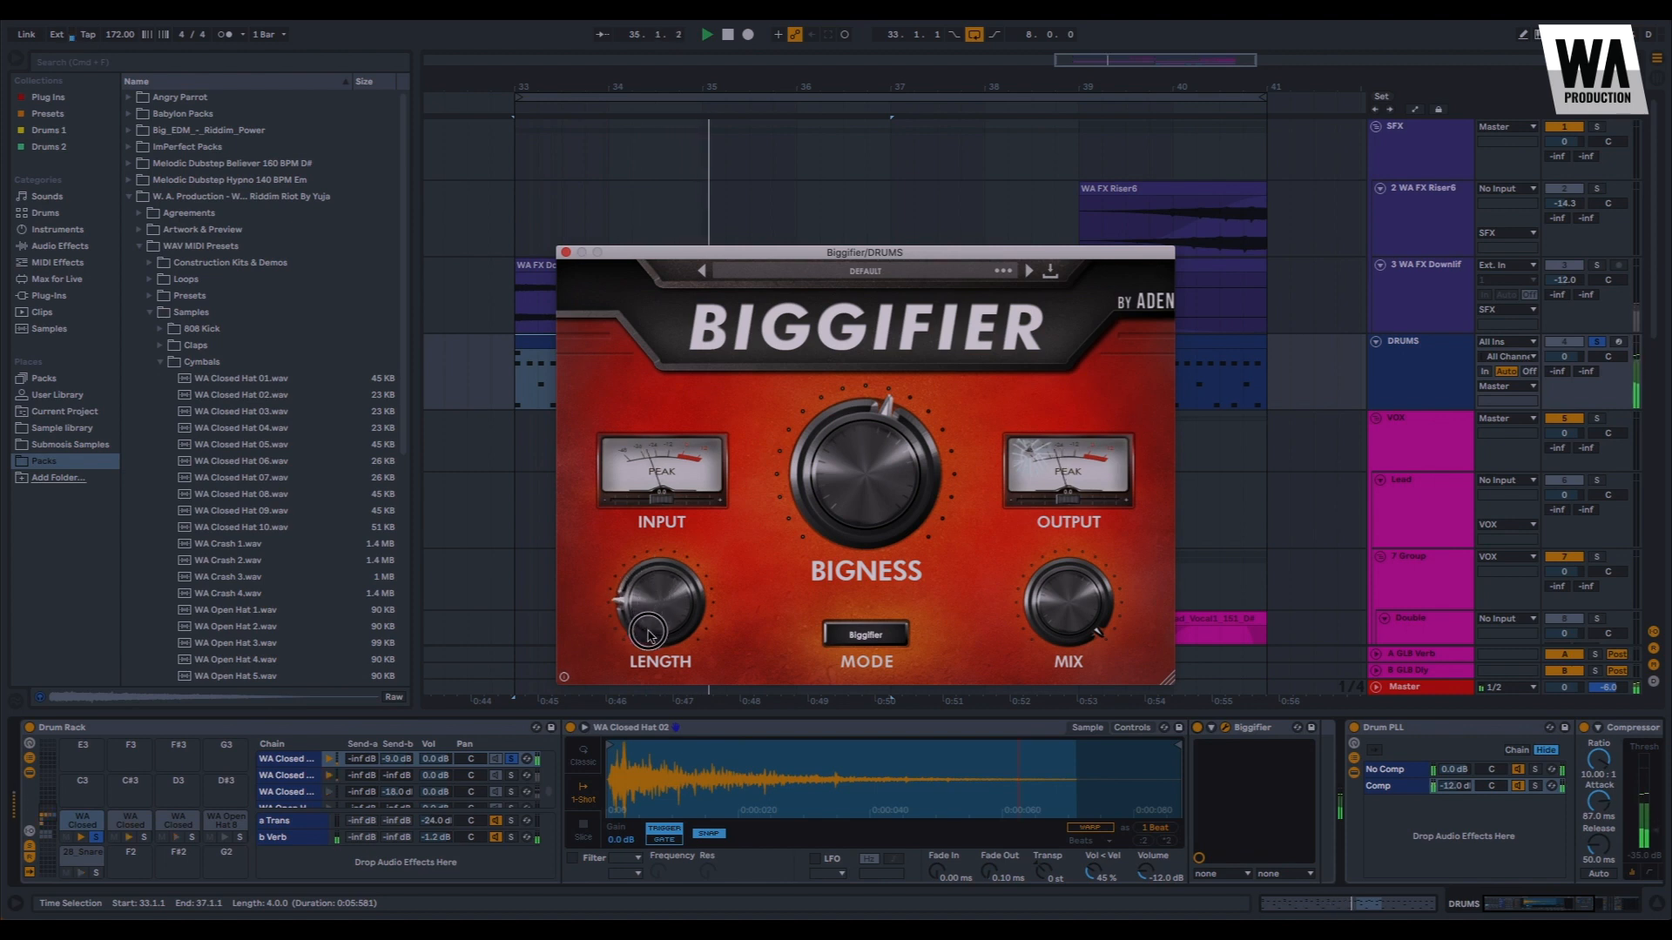
Bypass the closed hat's Biggifier during playback to compare the dry sound
{"action": "left_click", "coordinate": [1195, 727]}
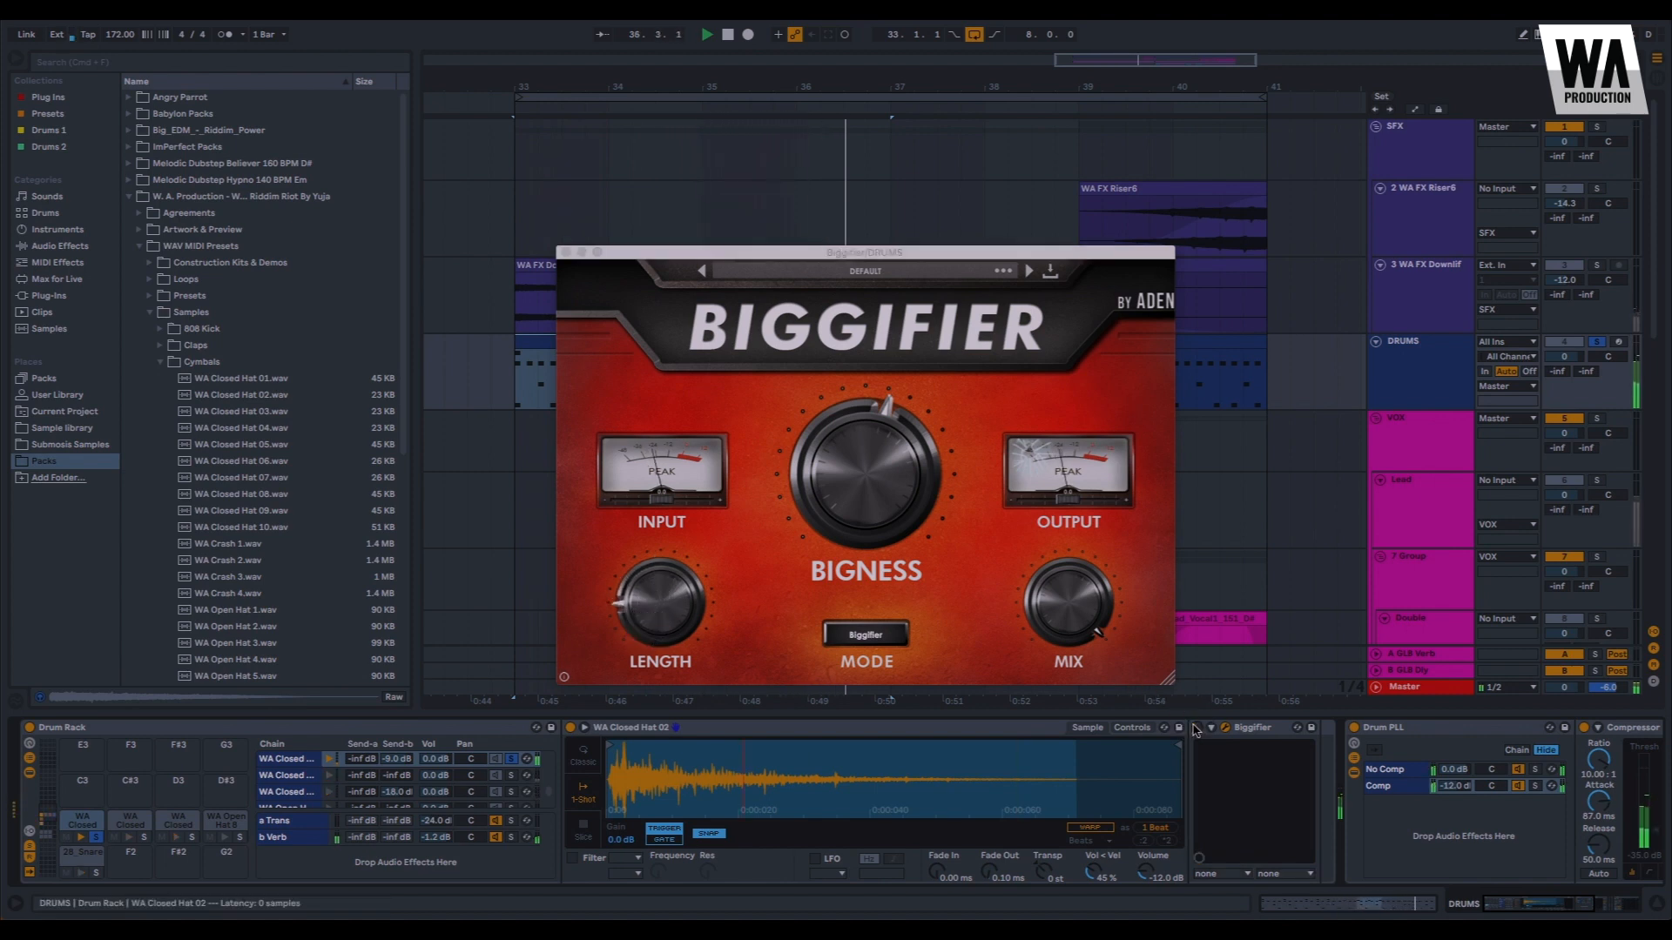
{"action": "key", "text": "space"}
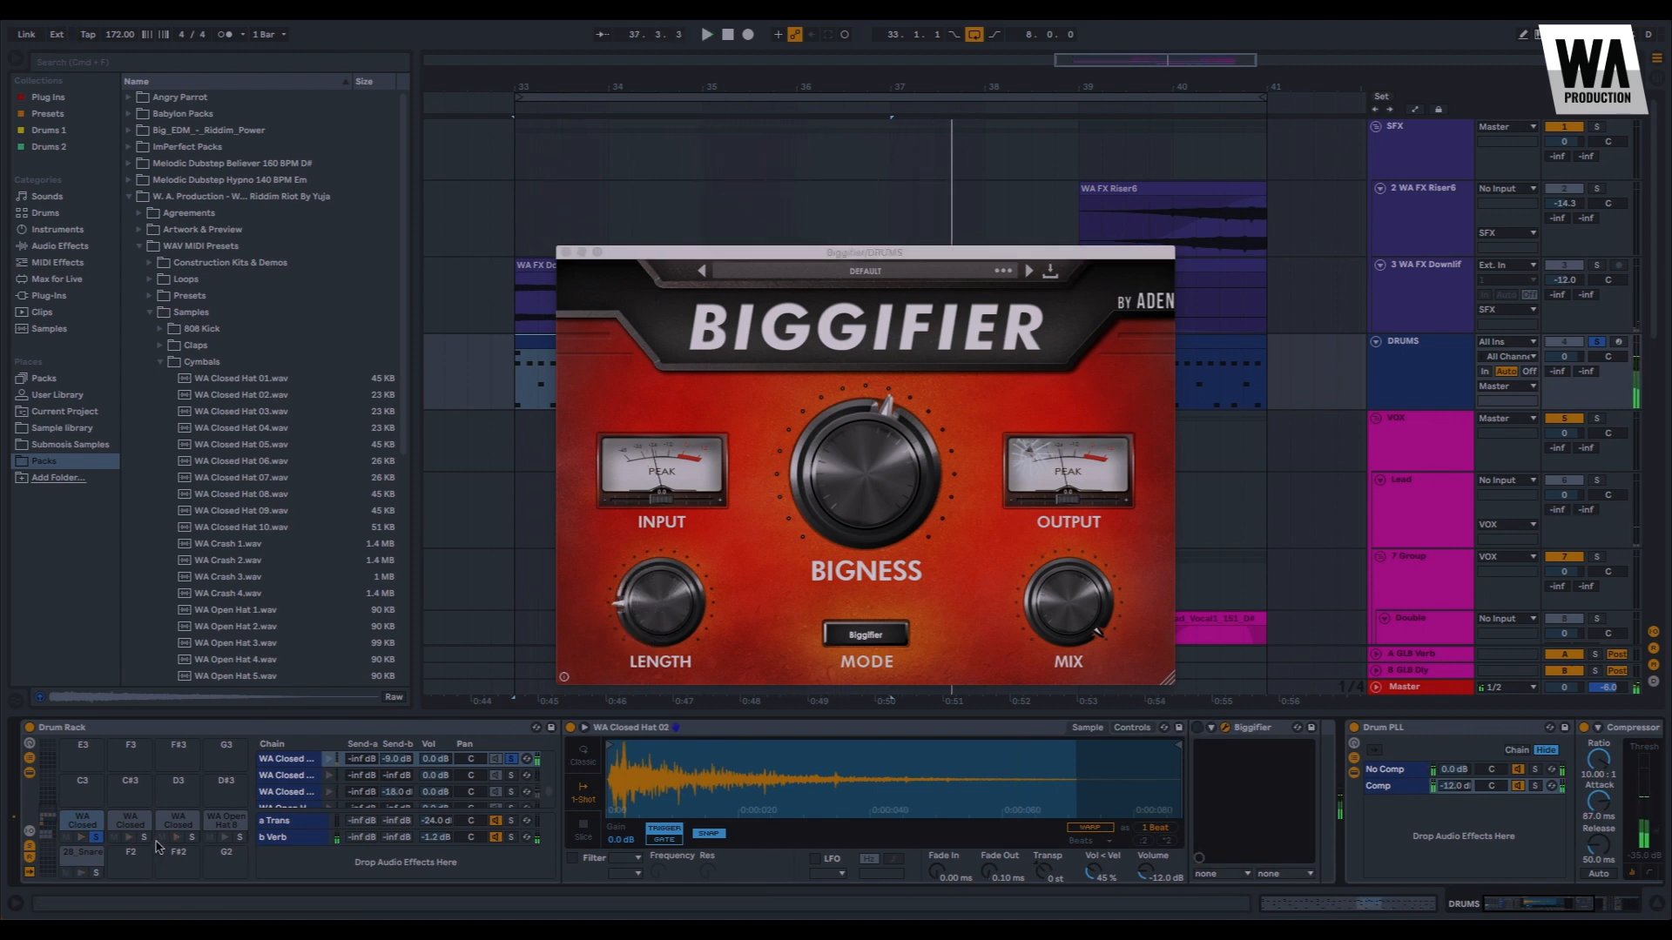
{"action": "key", "text": "space"}
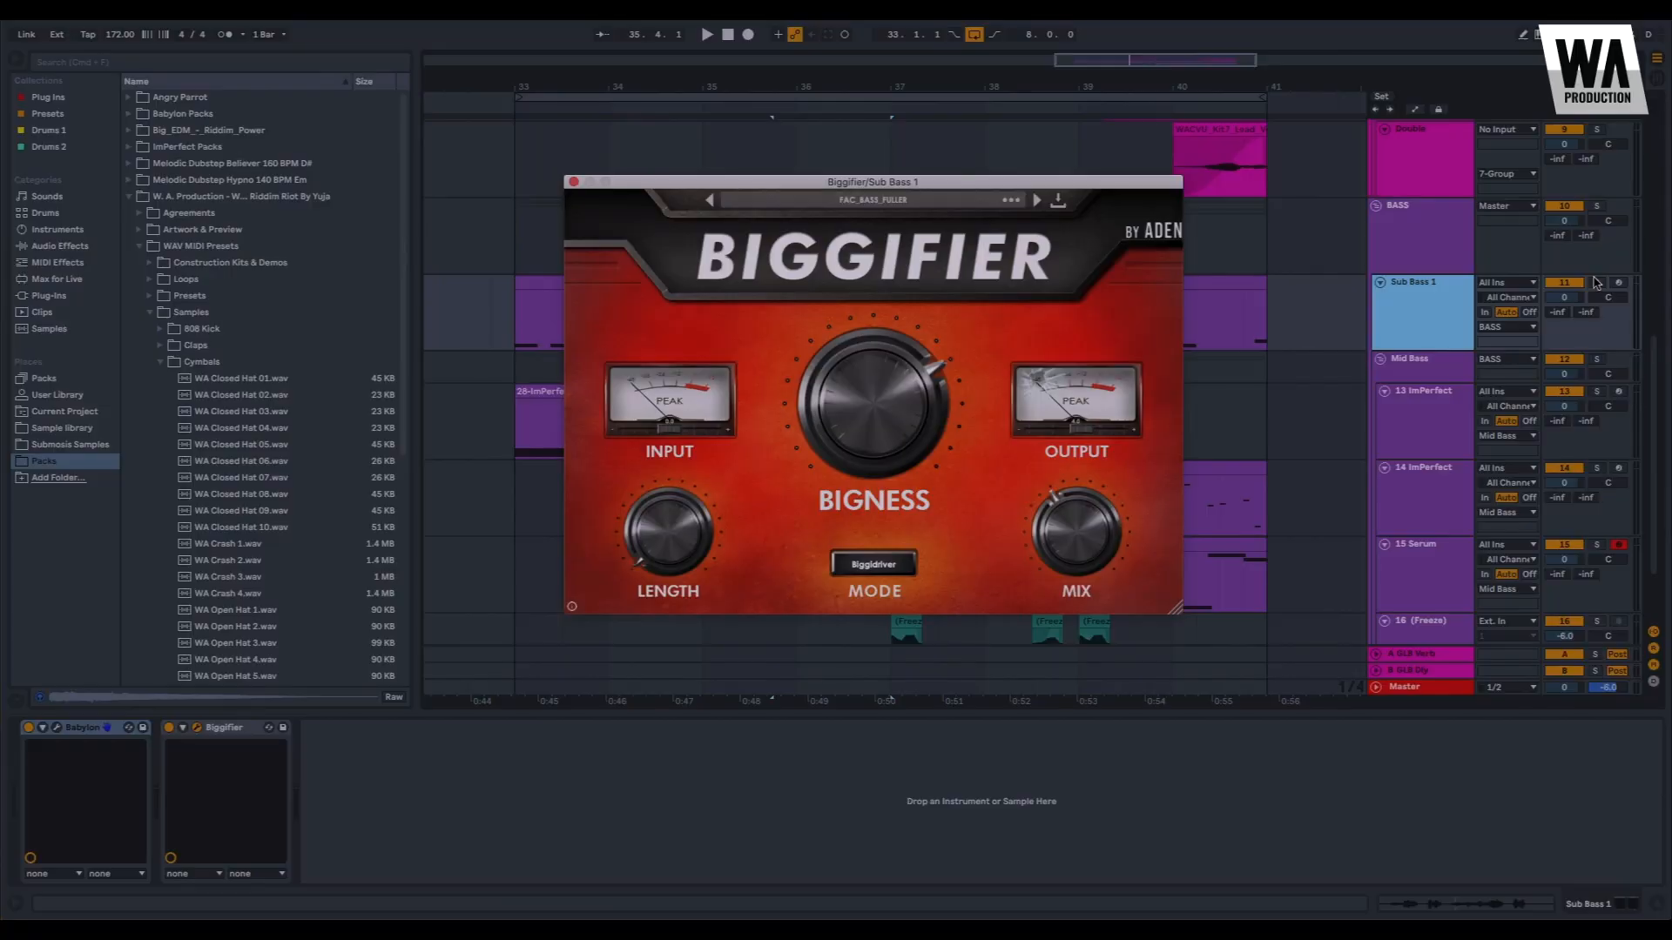
Solo the Sub Bass 1 track and audition it while toggling its Biggifier, stopping at the first bass clip
{"action": "left_click", "coordinate": [1594, 283]}
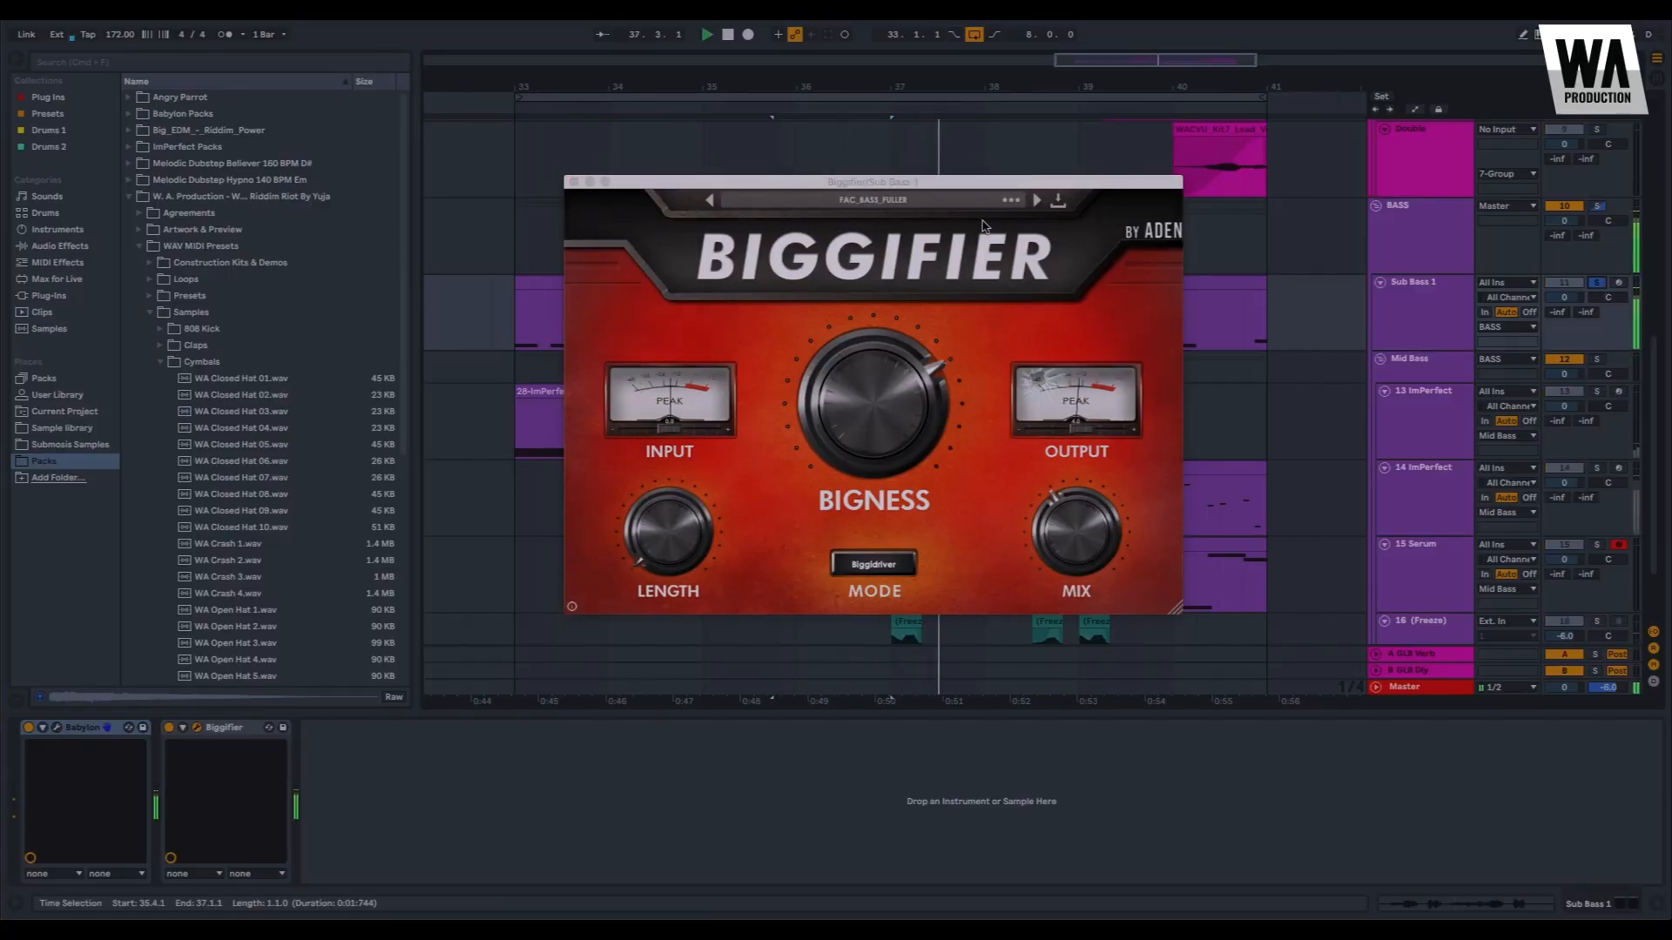
{"action": "left_click", "coordinate": [169, 728]}
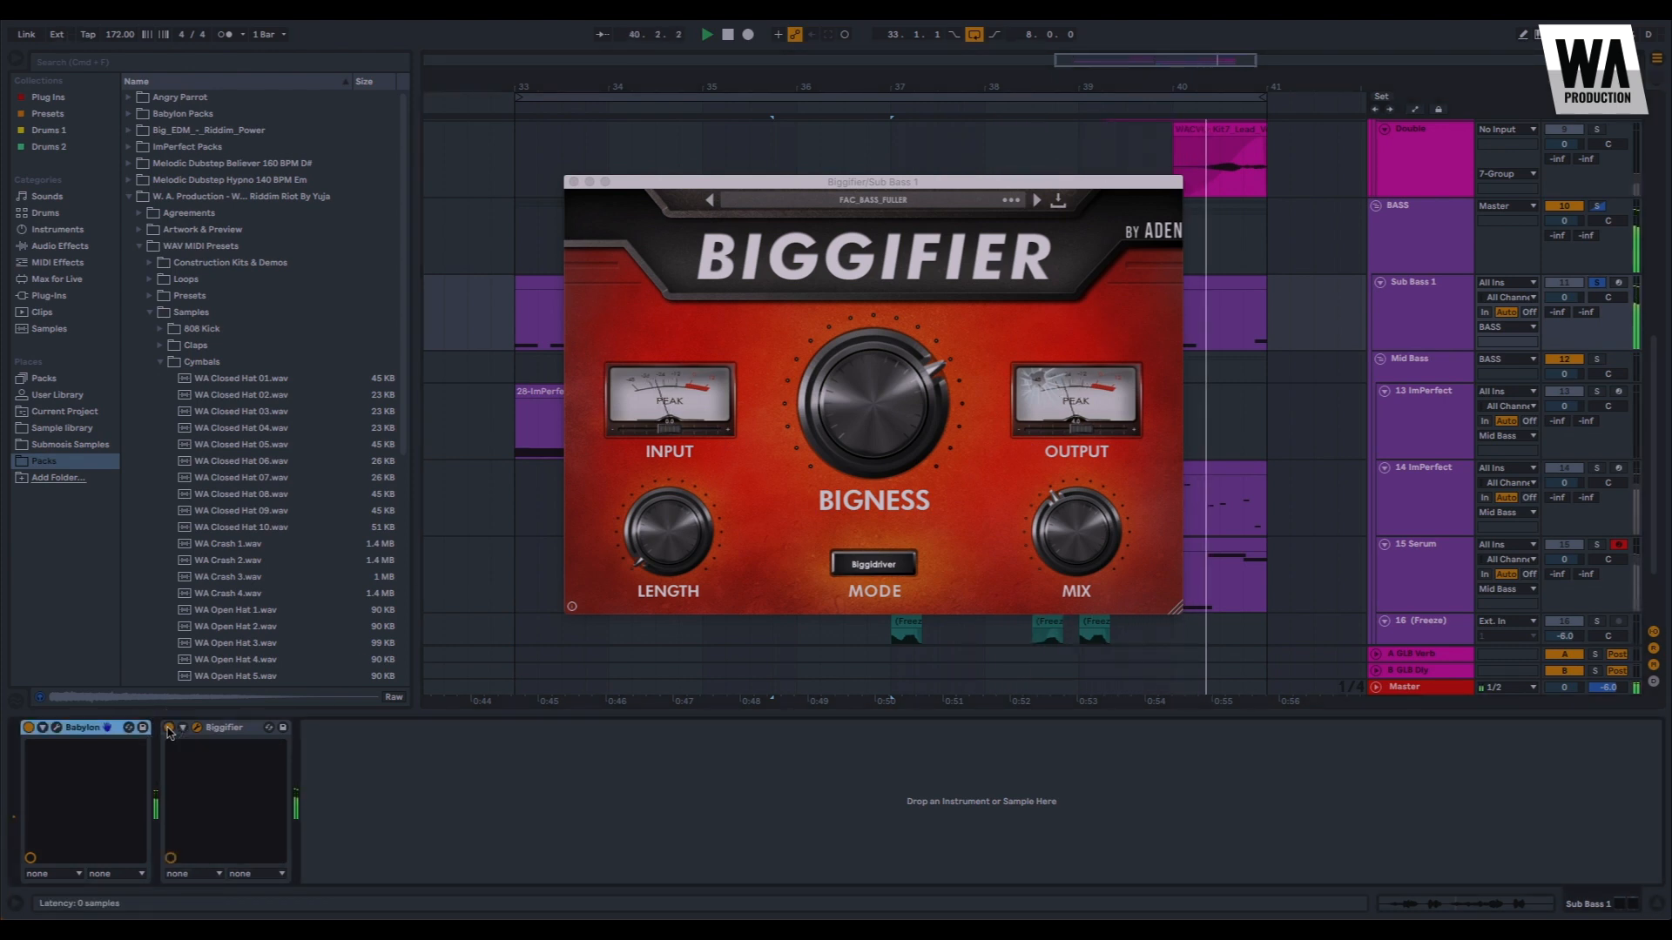
{"action": "left_click", "coordinate": [541, 284]}
{"action": "key", "text": "space"}
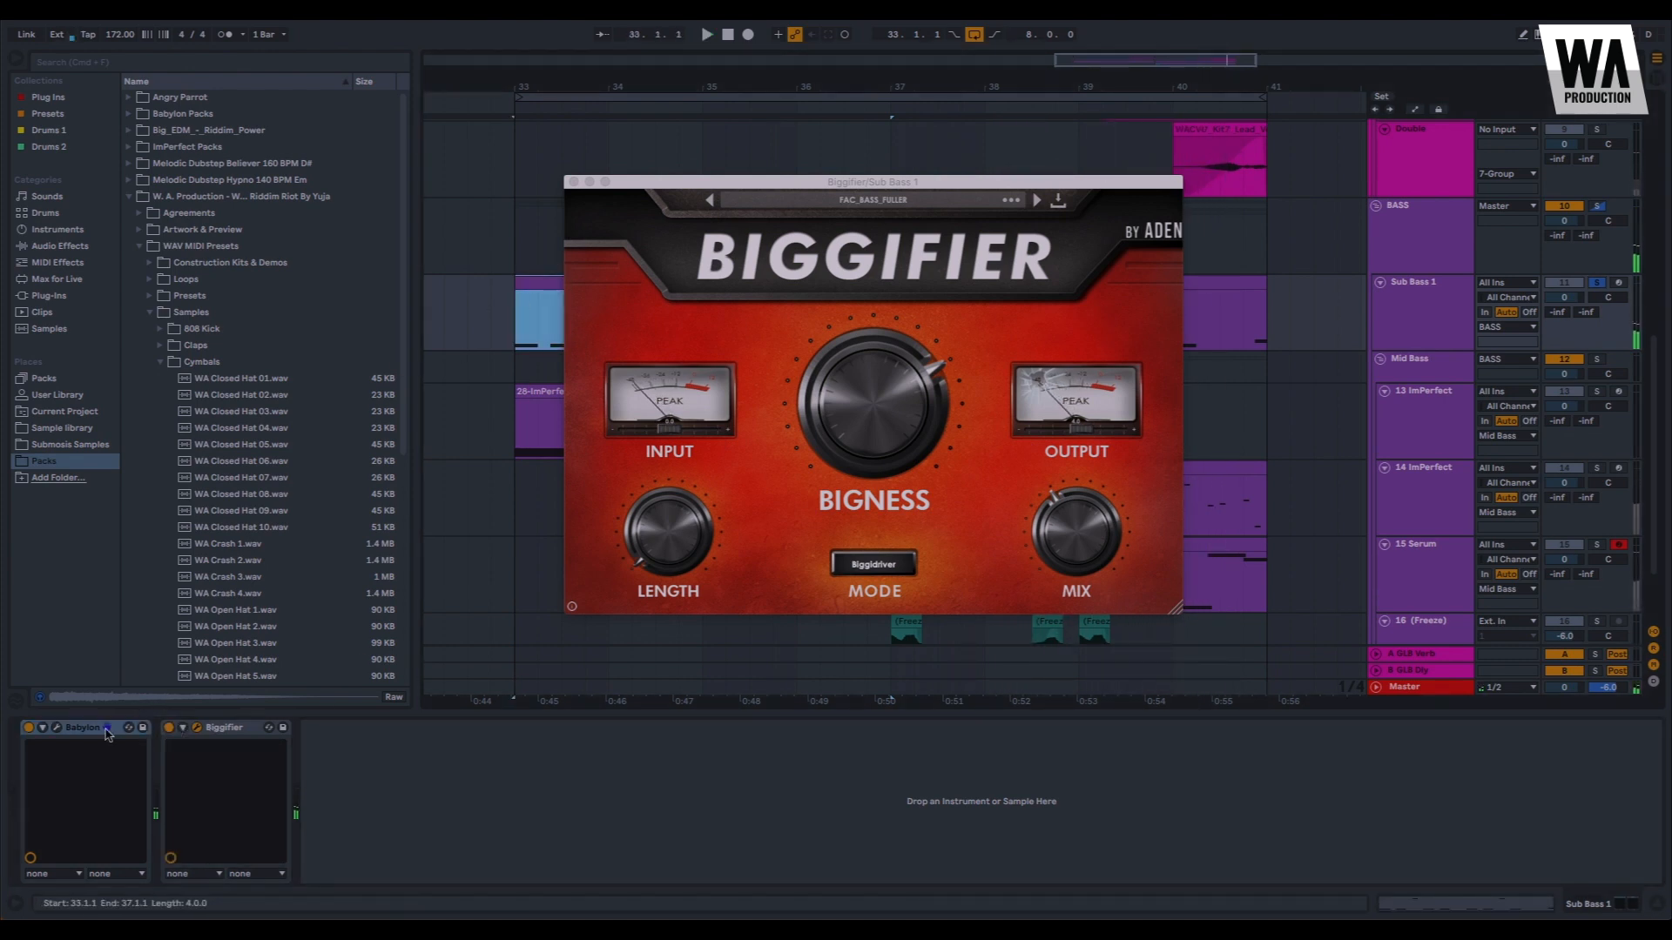
Examine the Babylon oscillator settings on Sub Bass 1, play it with Biggifier bypassed, and close the synth window
{"action": "left_click", "coordinate": [58, 728]}
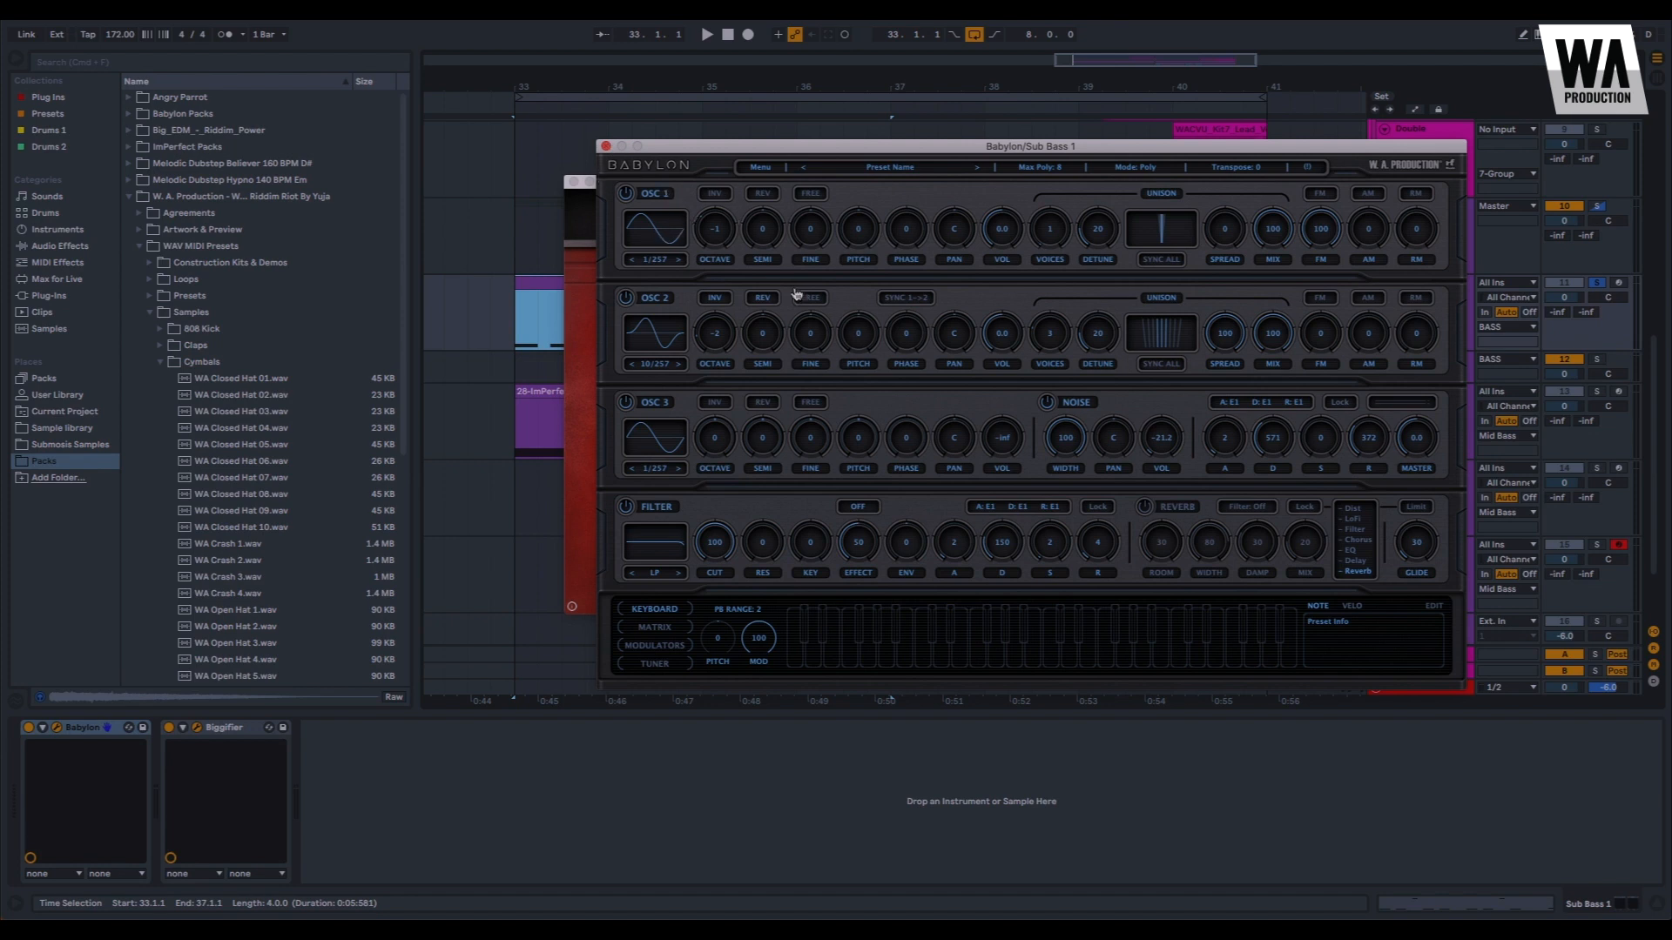
{"action": "left_click", "coordinate": [169, 727]}
{"action": "key", "text": "space"}
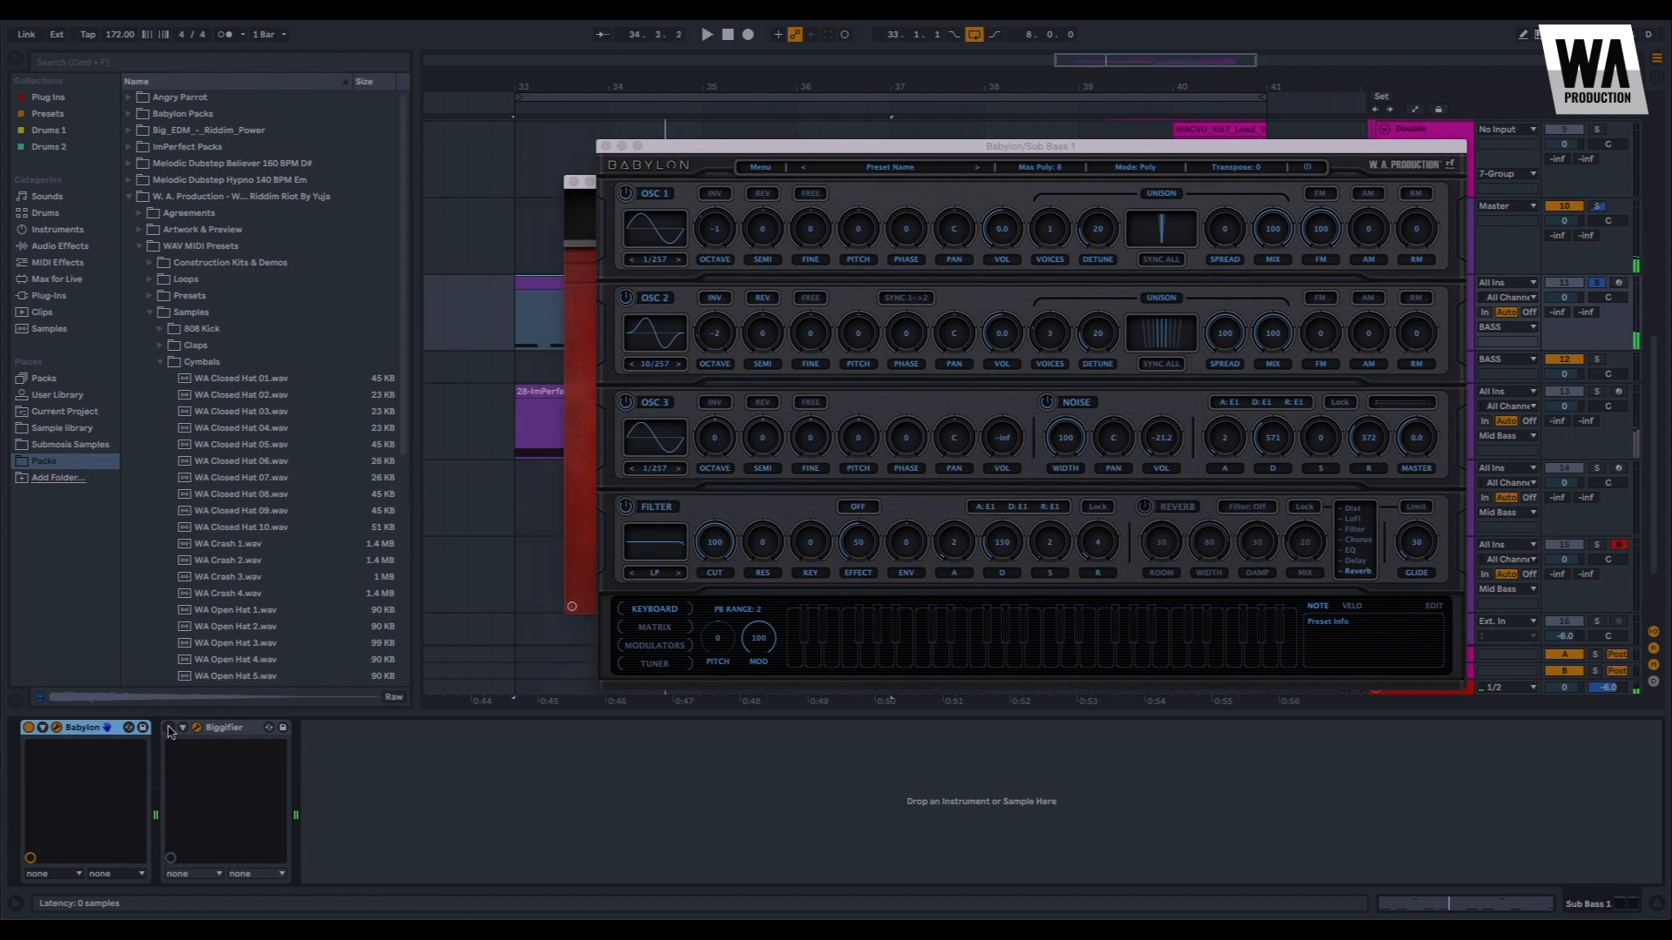
{"action": "left_click", "coordinate": [605, 145]}
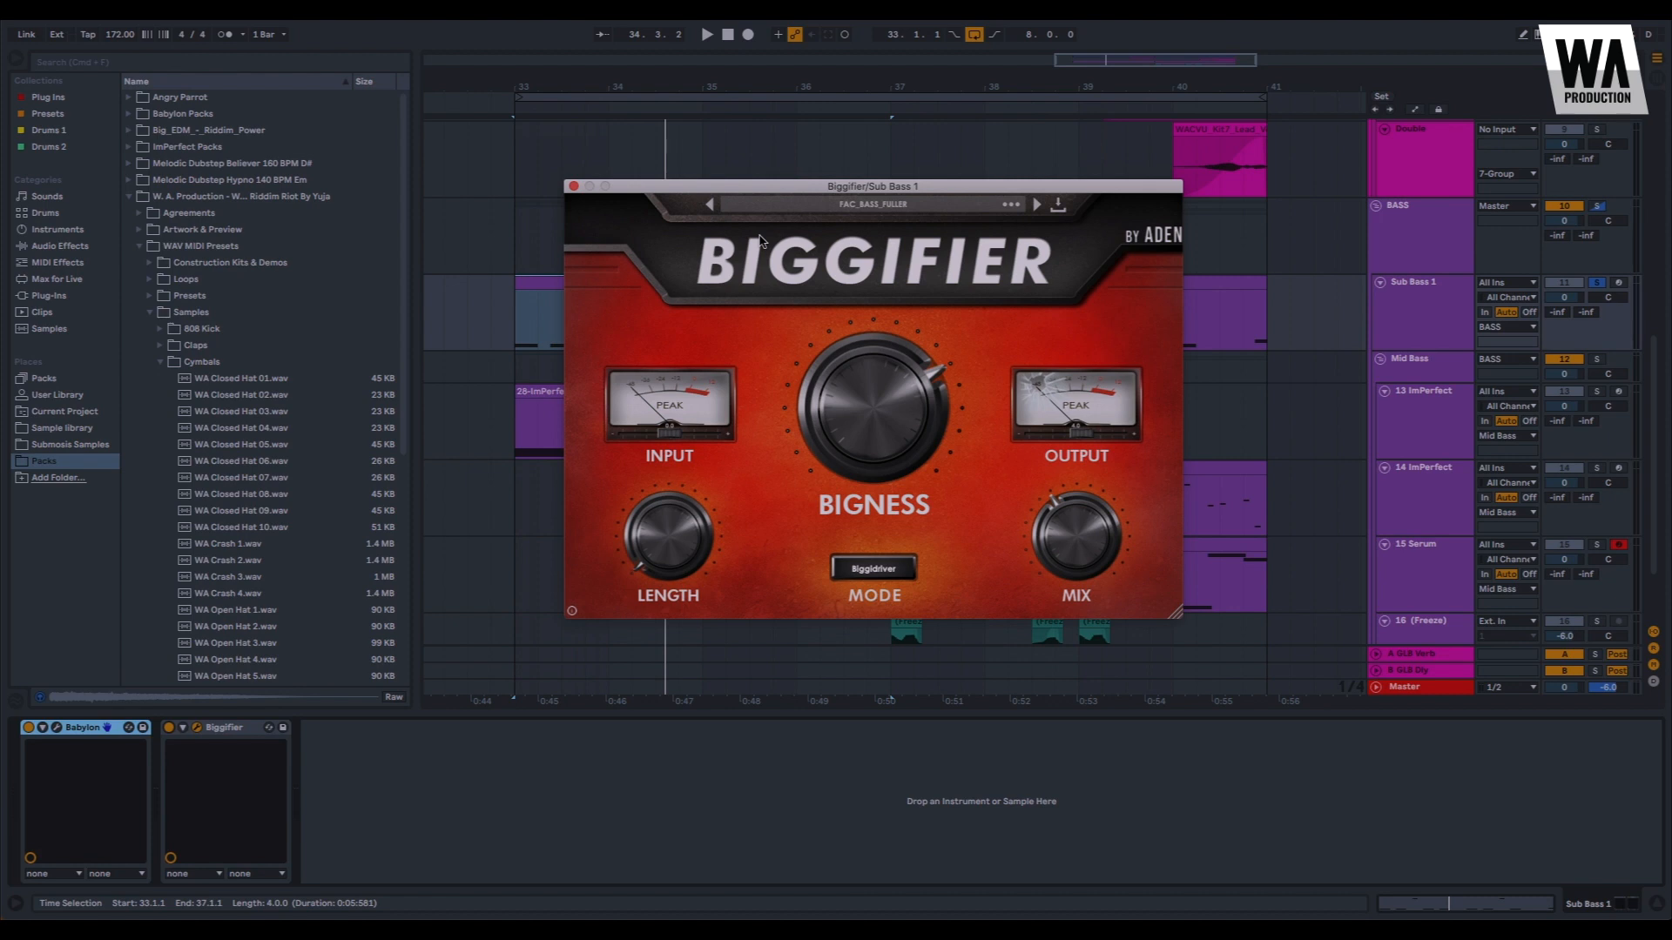
Play the bass tracks together and toggle the Sub Bass 1 Biggifier to compare the mix
{"action": "key", "text": "space"}
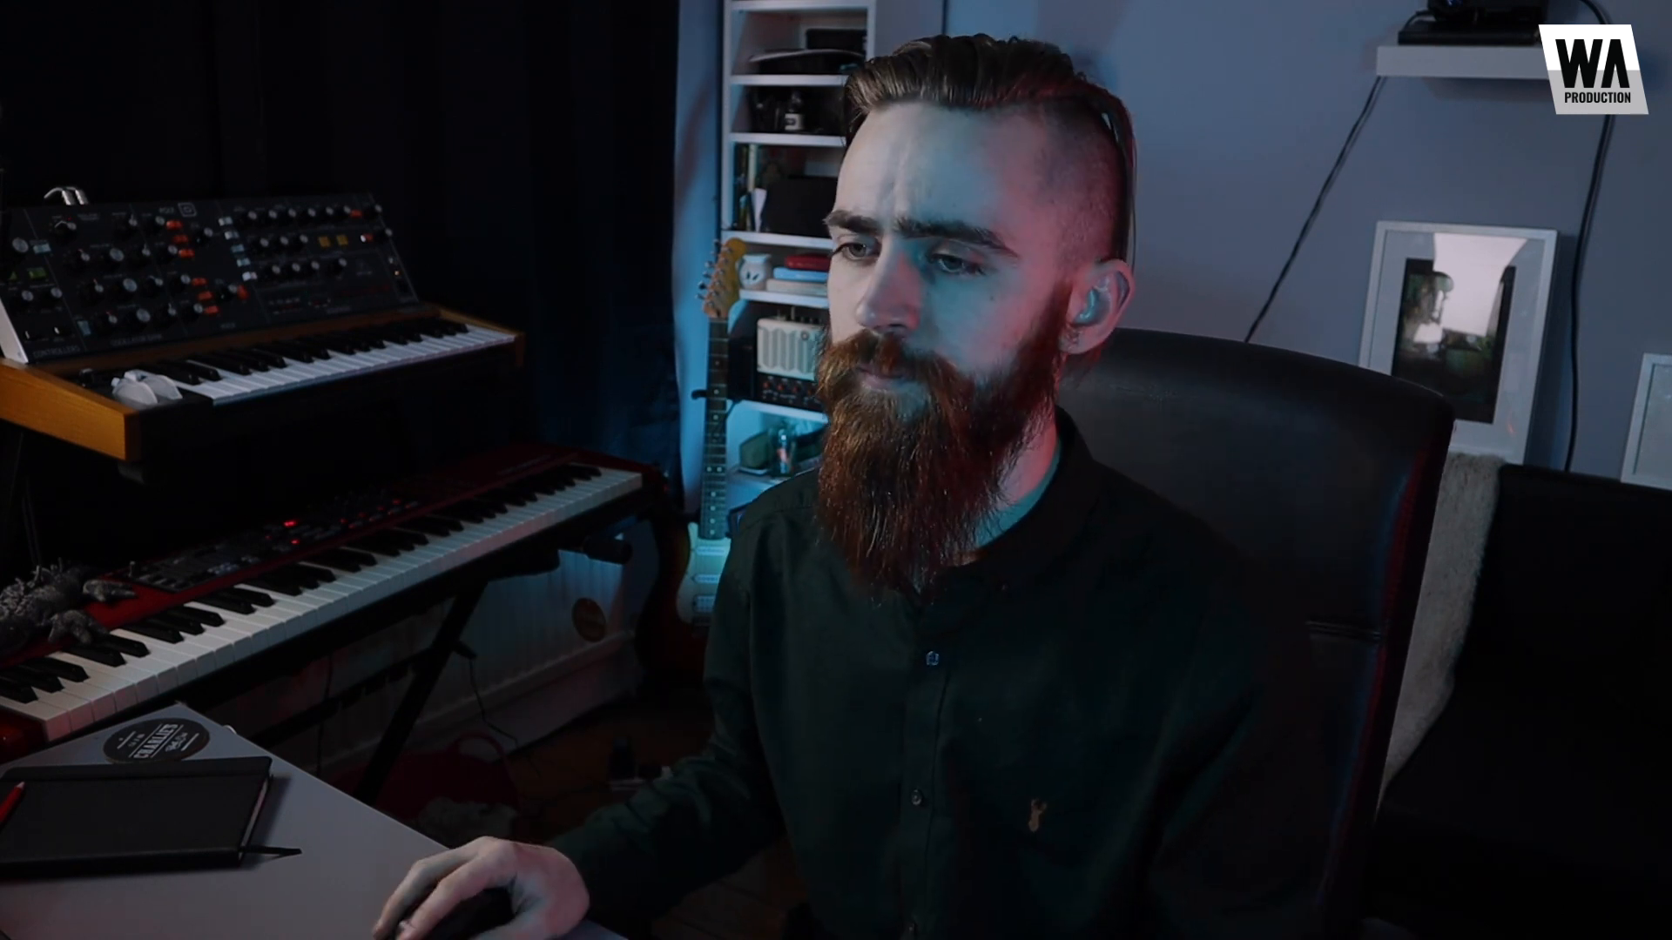
{"action": "key", "text": "space"}
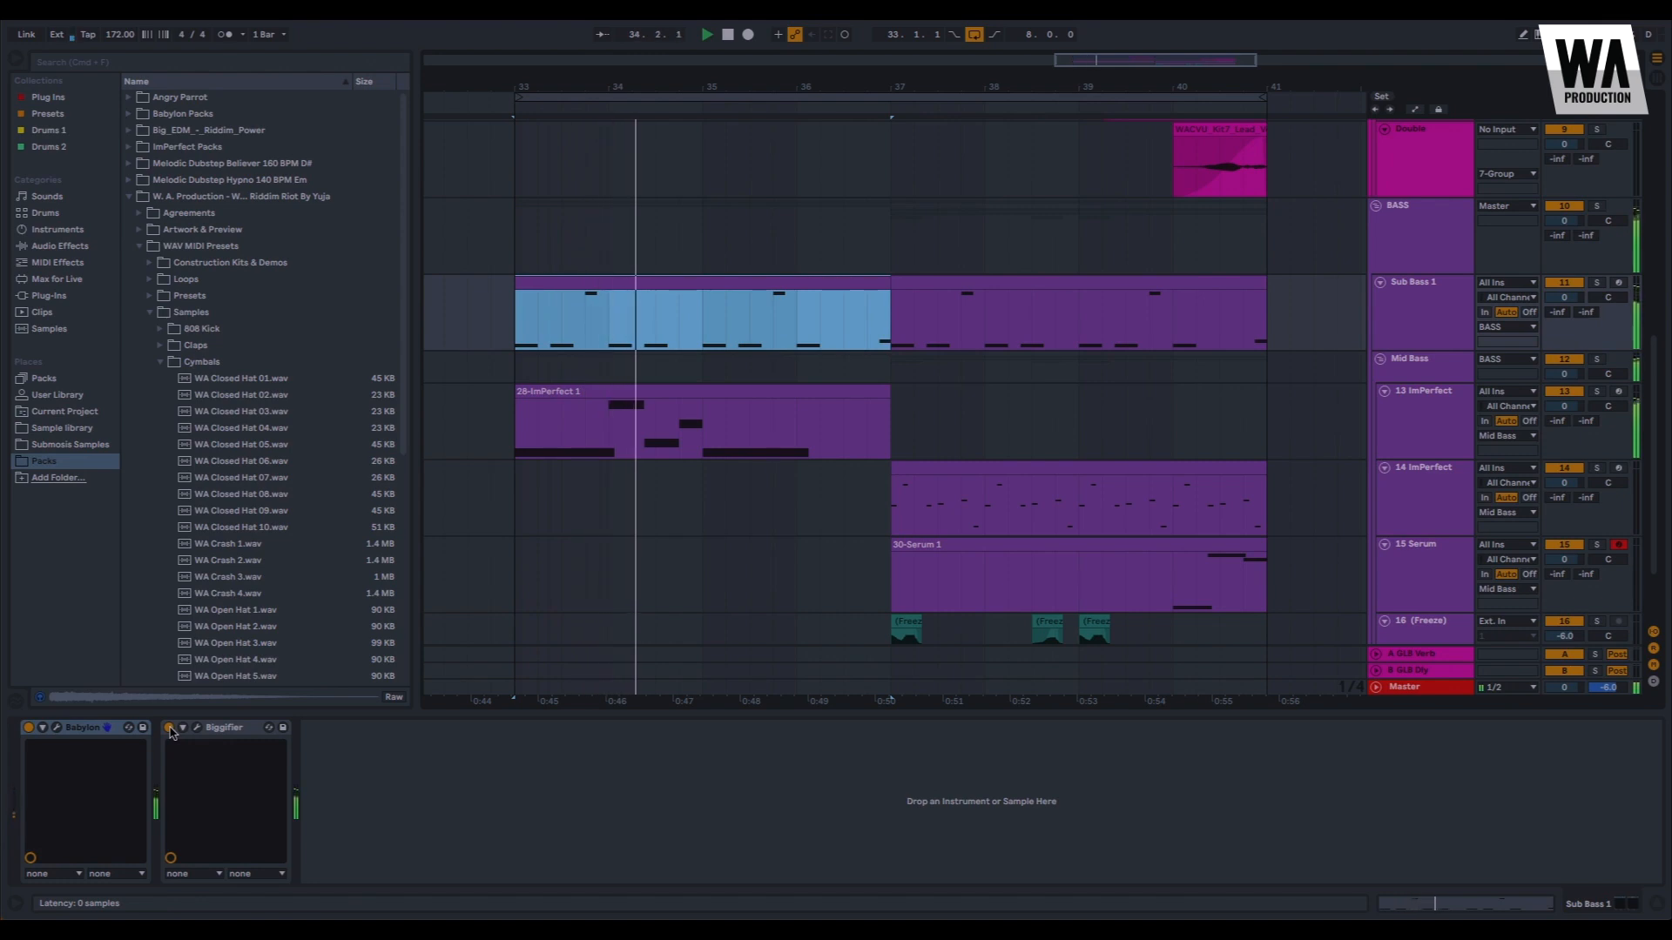
{"action": "left_click", "coordinate": [170, 728]}
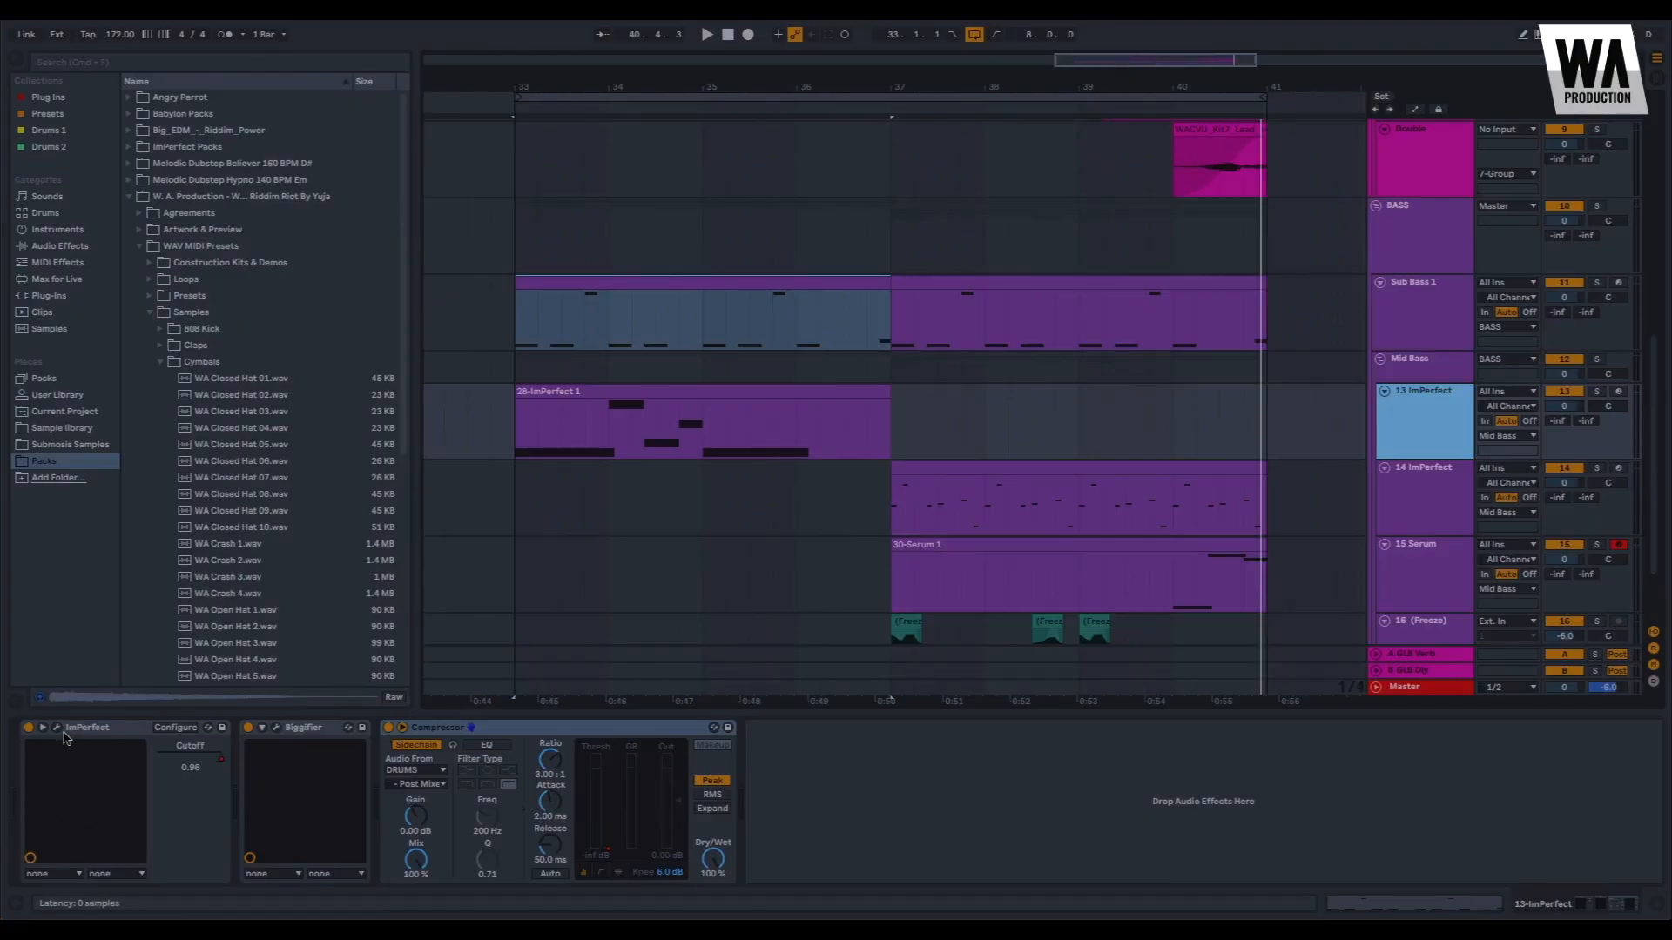
Open the ImPerfect synth on the 13-ImPerfect track, view its preset browser, and leave it without loading anything
{"action": "left_click", "coordinate": [57, 728]}
{"action": "left_click", "coordinate": [817, 274]}
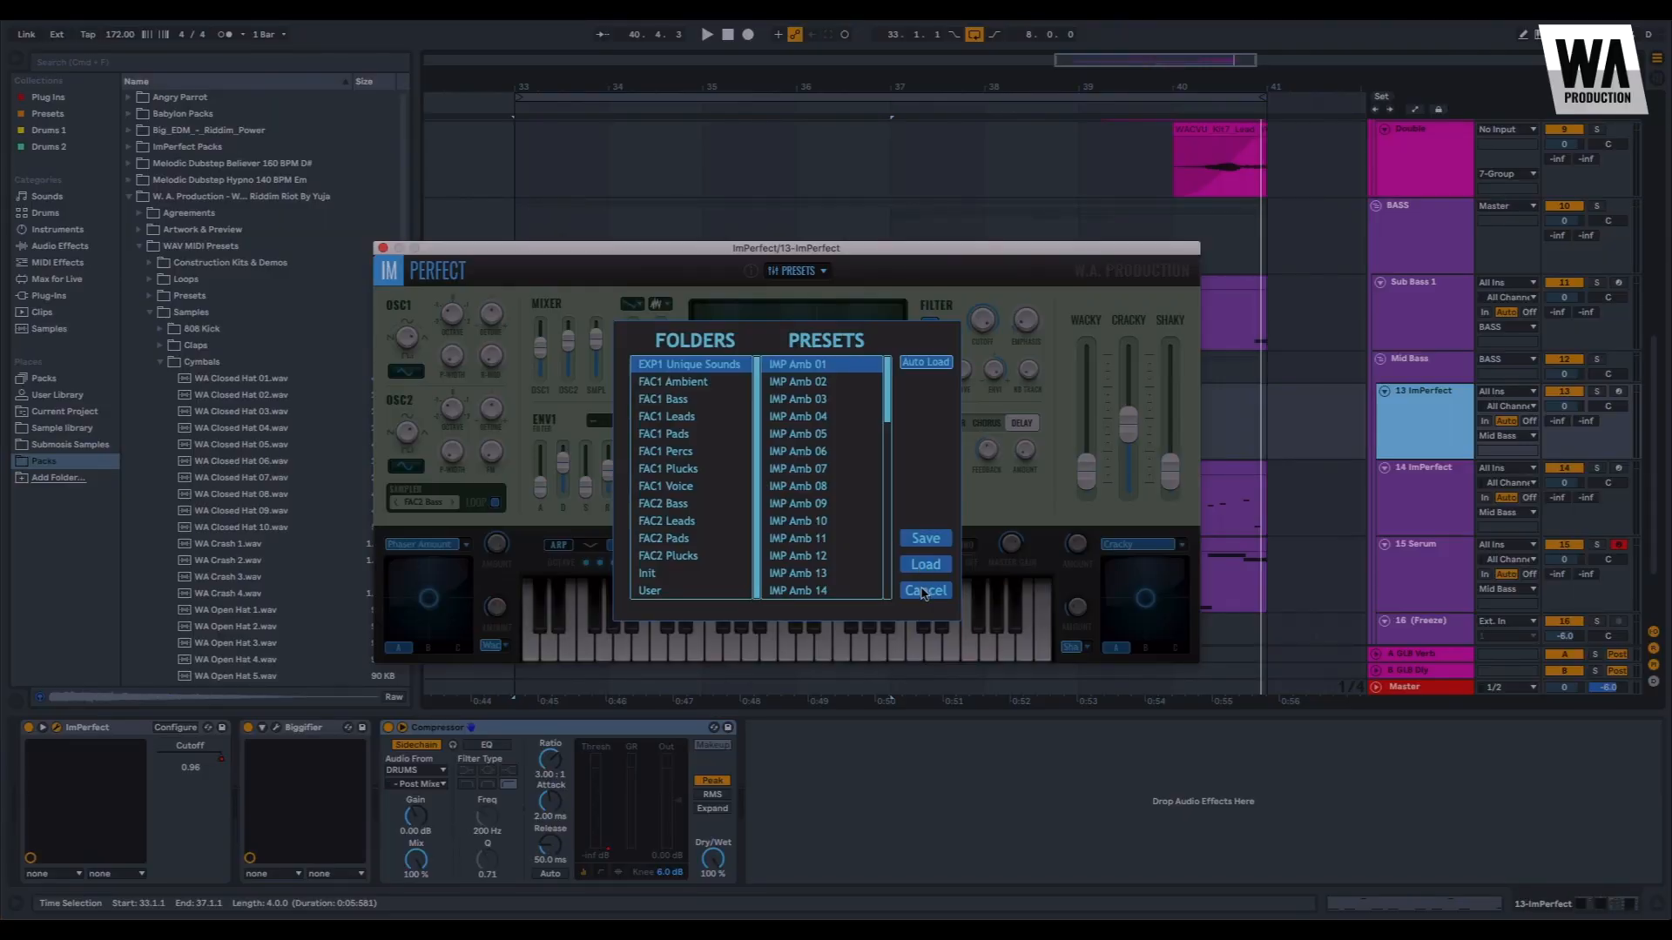
{"action": "left_click", "coordinate": [924, 591]}
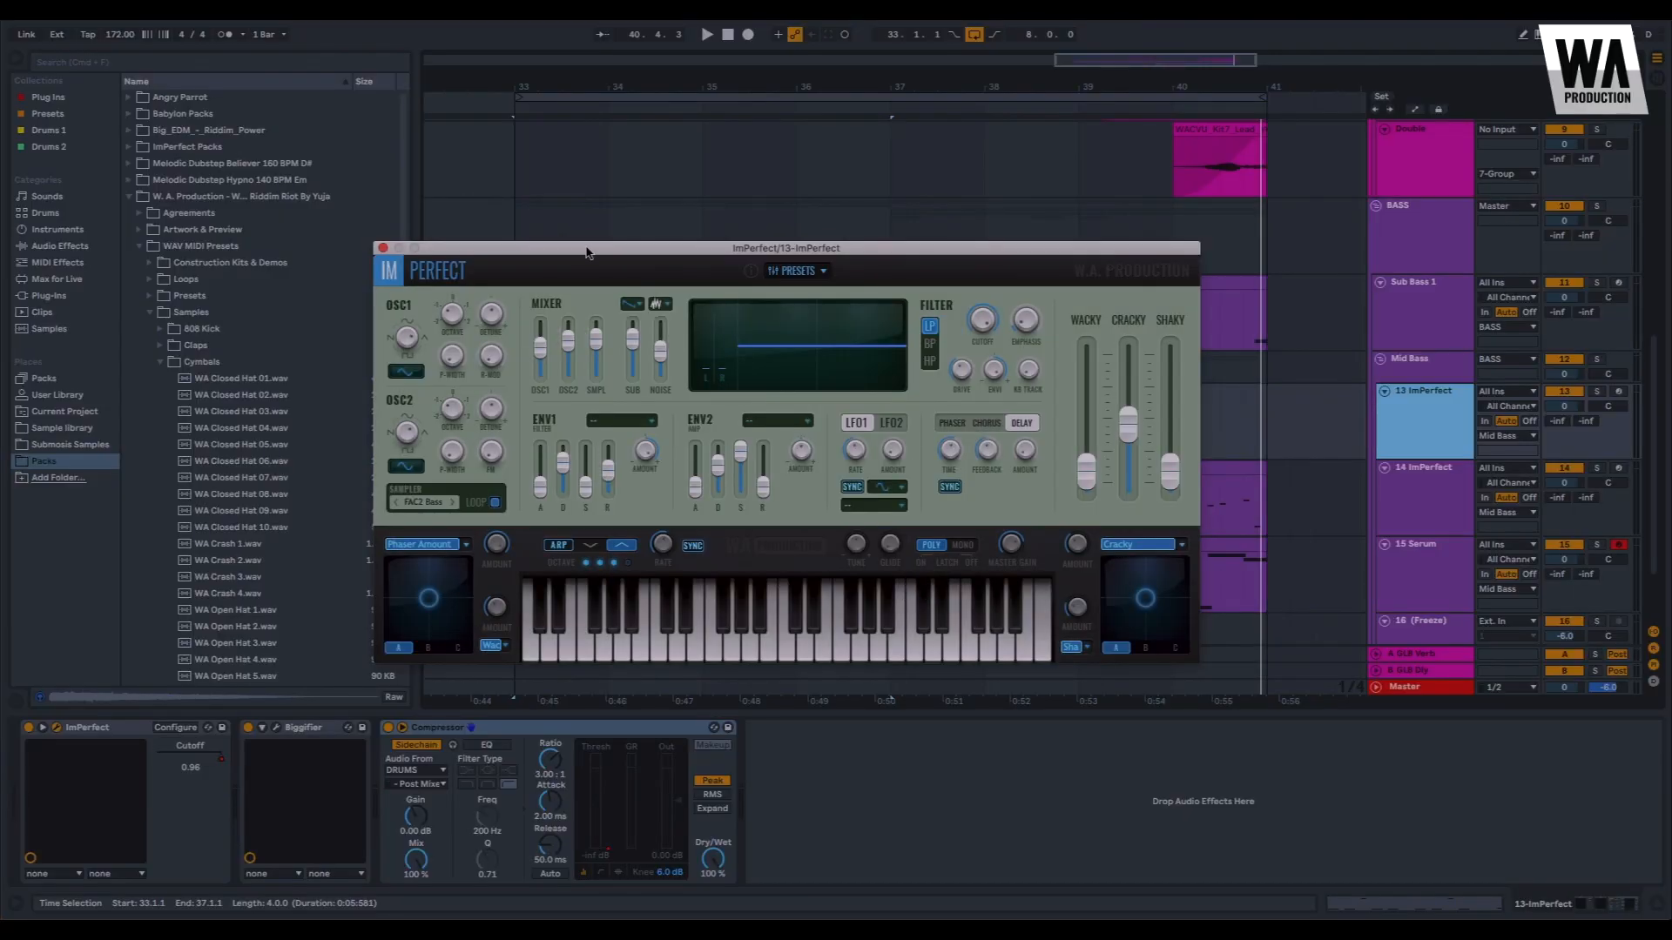
Reveal the 28-ImPerfect 1 clip behind the synth, play the 13-ImPerfect track soloed, and close the synth window
{"action": "left_click_drag", "start_coordinate": [622, 253], "coordinate": [815, 451]}
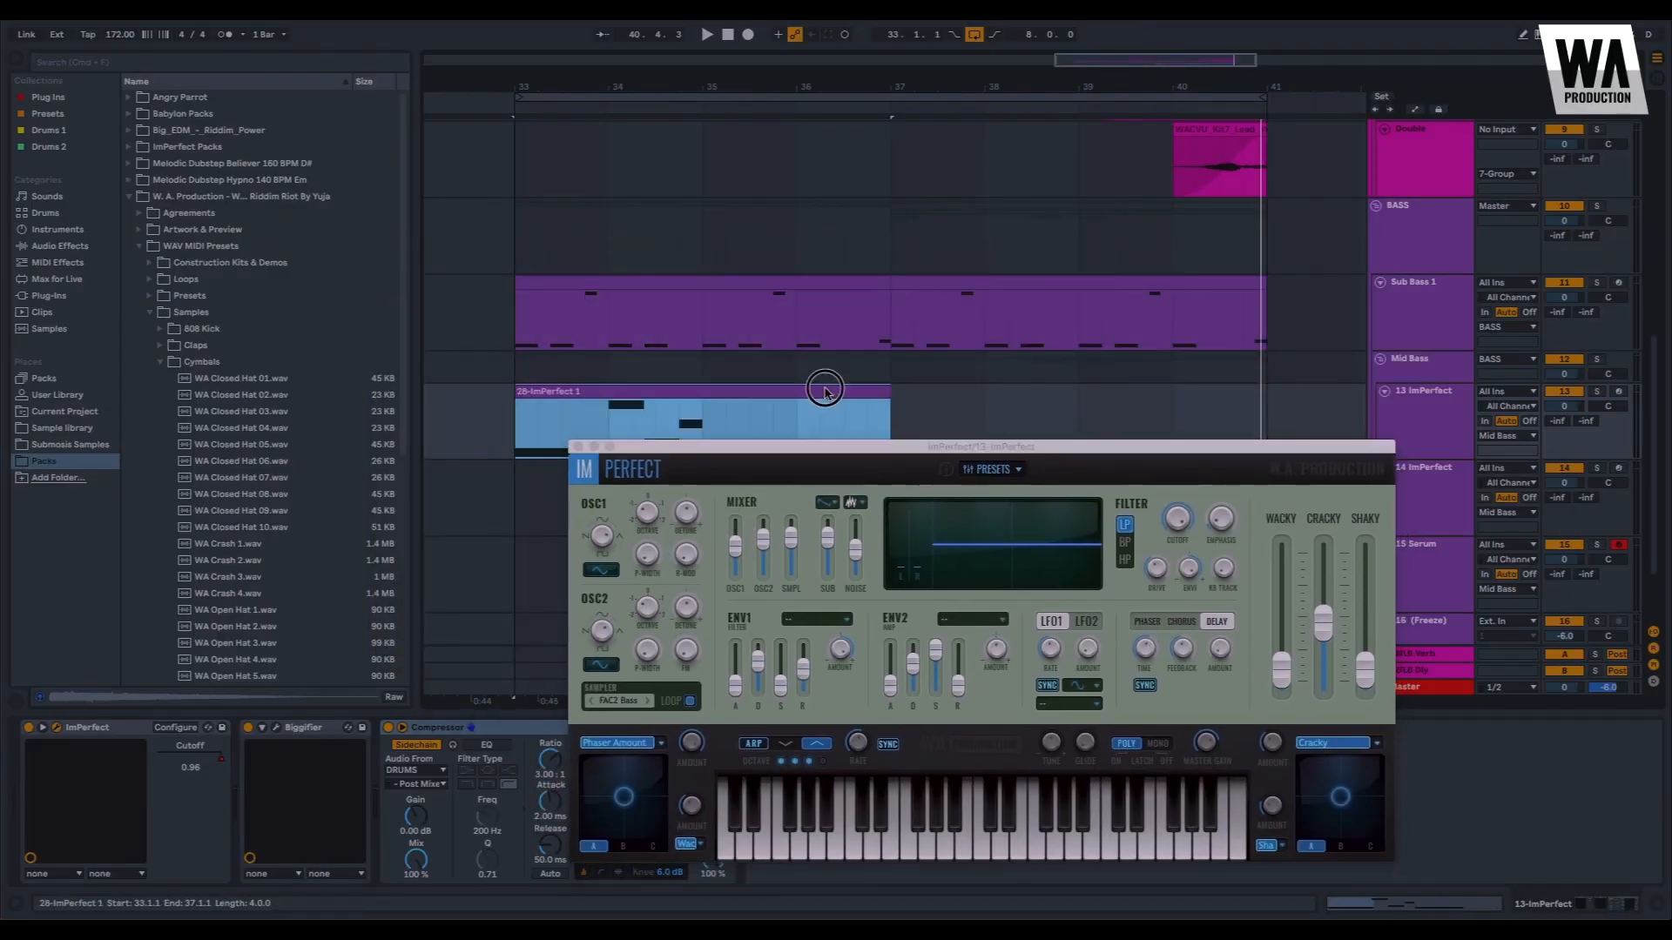
{"action": "left_click", "coordinate": [1600, 394]}
{"action": "key", "text": "space"}
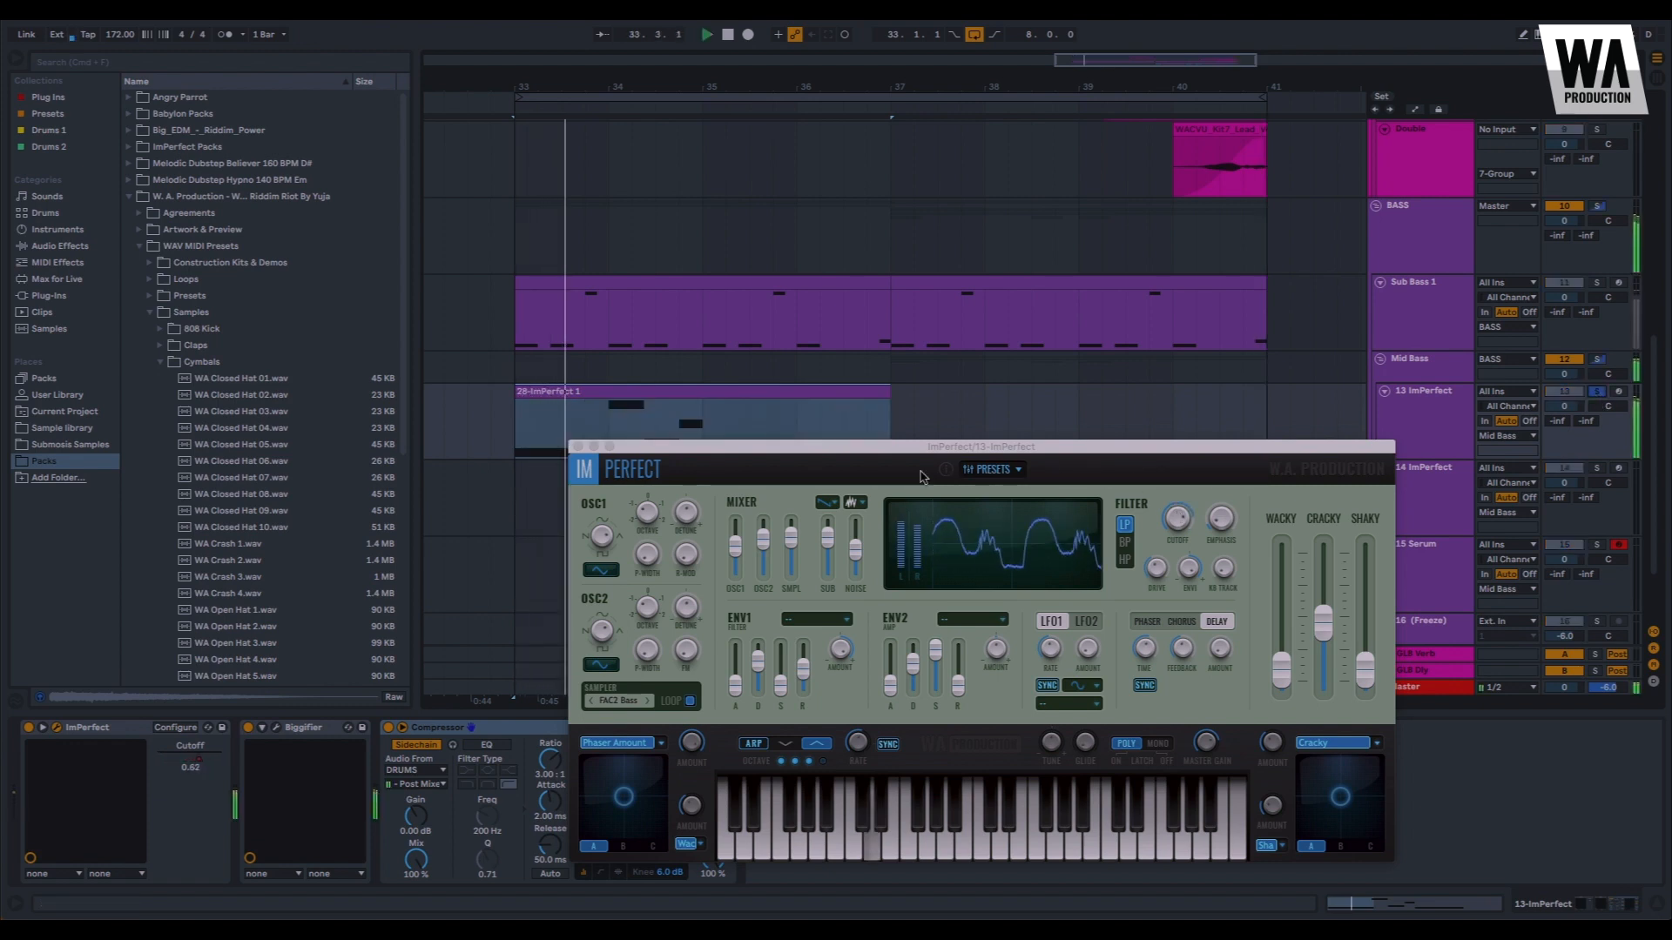
{"action": "left_click", "coordinate": [579, 448]}
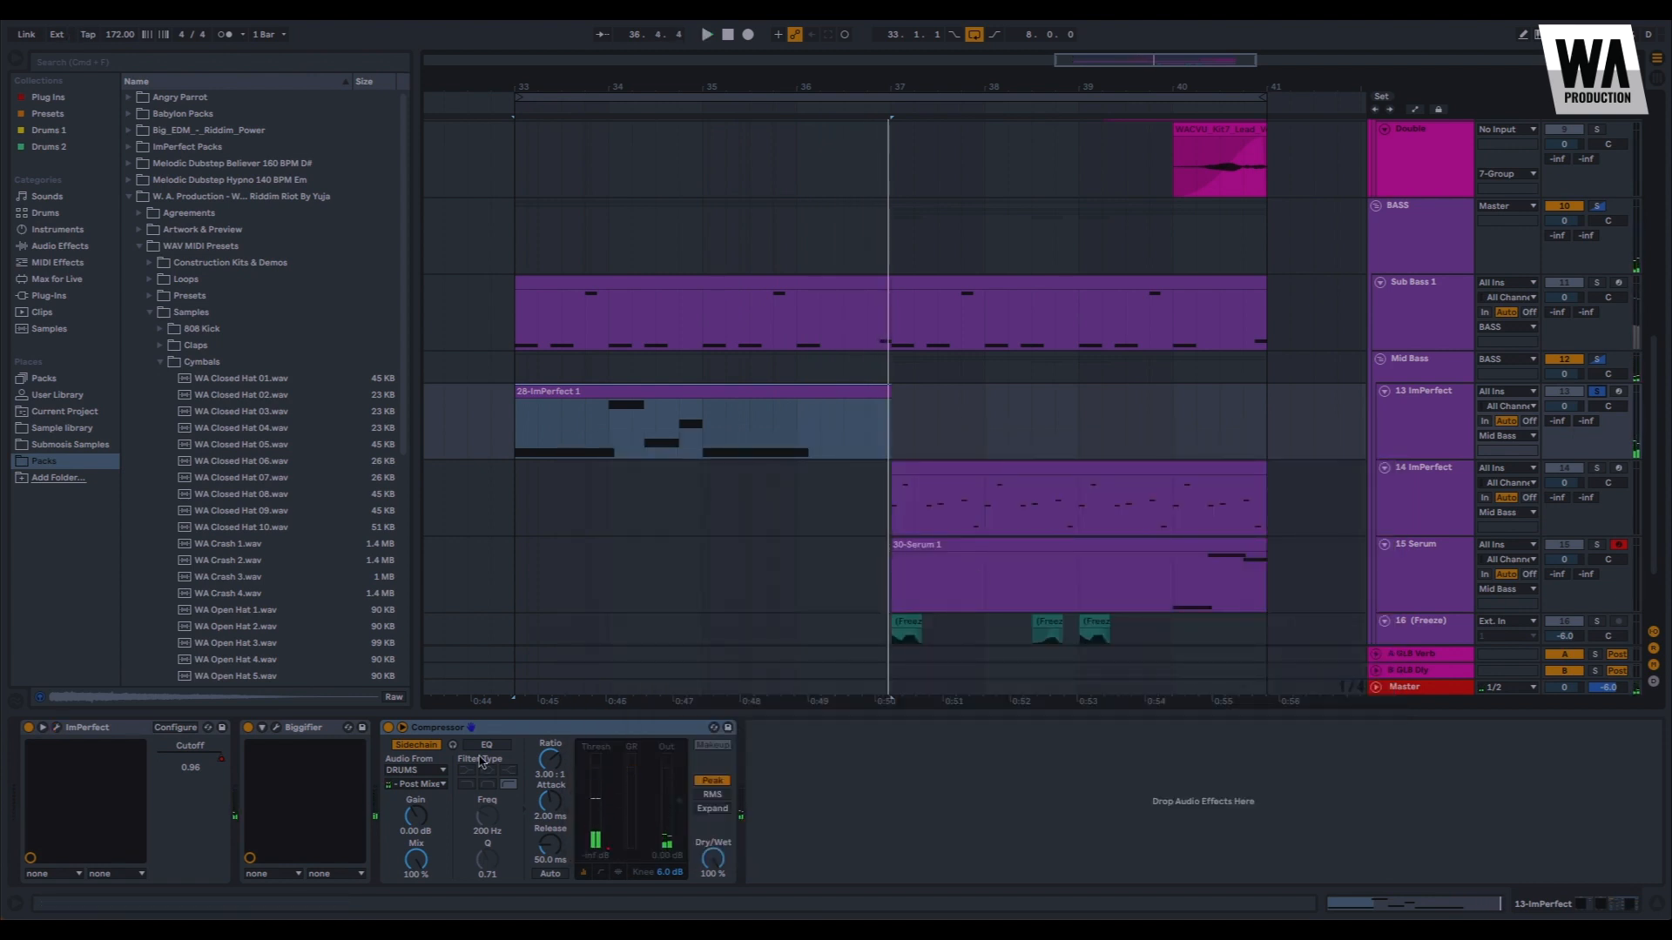
Show the automation lanes and play the ImPerfect clip with its Biggifier open to watch the automated Bigness
{"action": "key", "text": "a"}
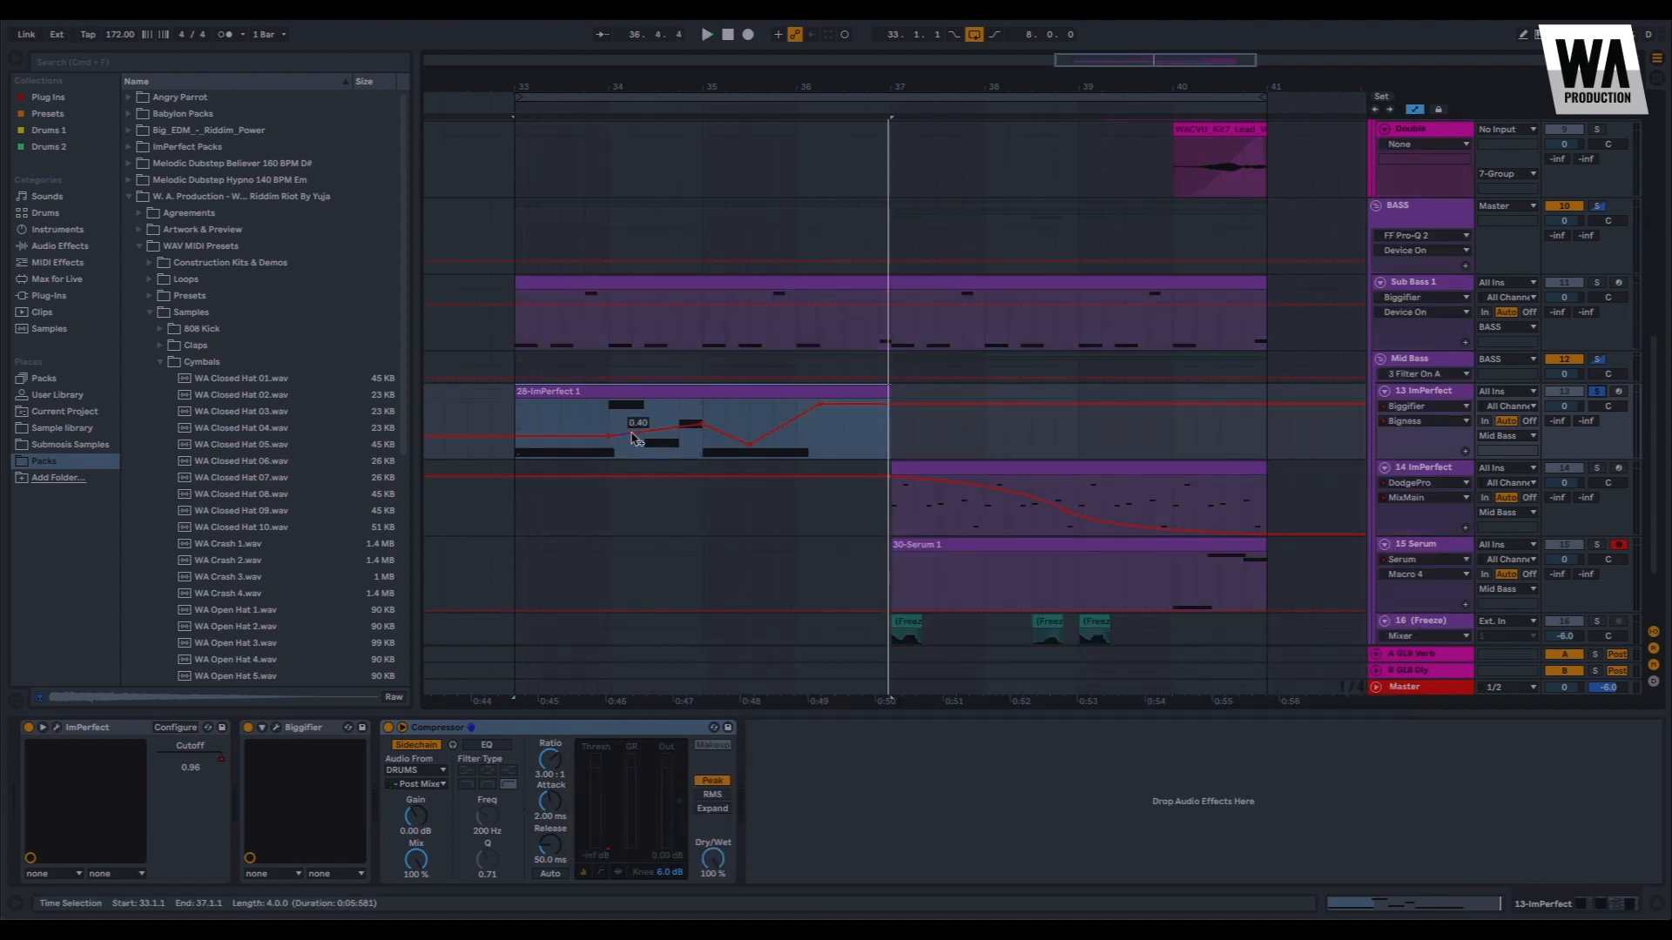
{"action": "left_click", "coordinate": [275, 730]}
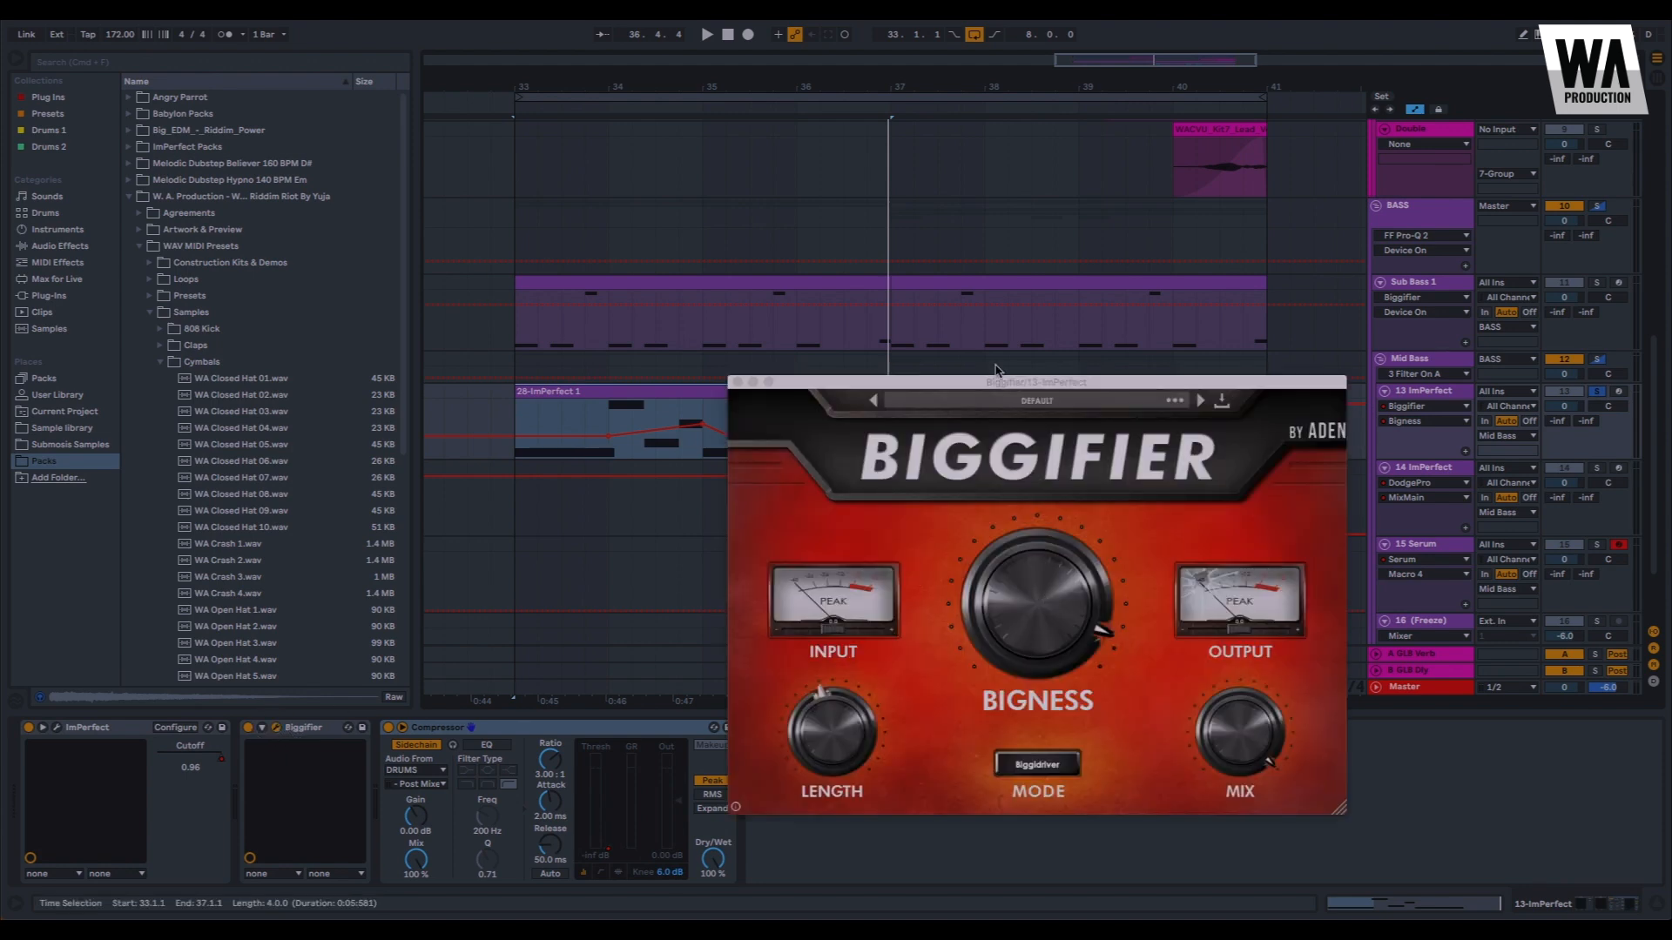
{"action": "left_click_drag", "start_coordinate": [983, 382], "coordinate": [906, 209]}
{"action": "left_click", "coordinate": [613, 392]}
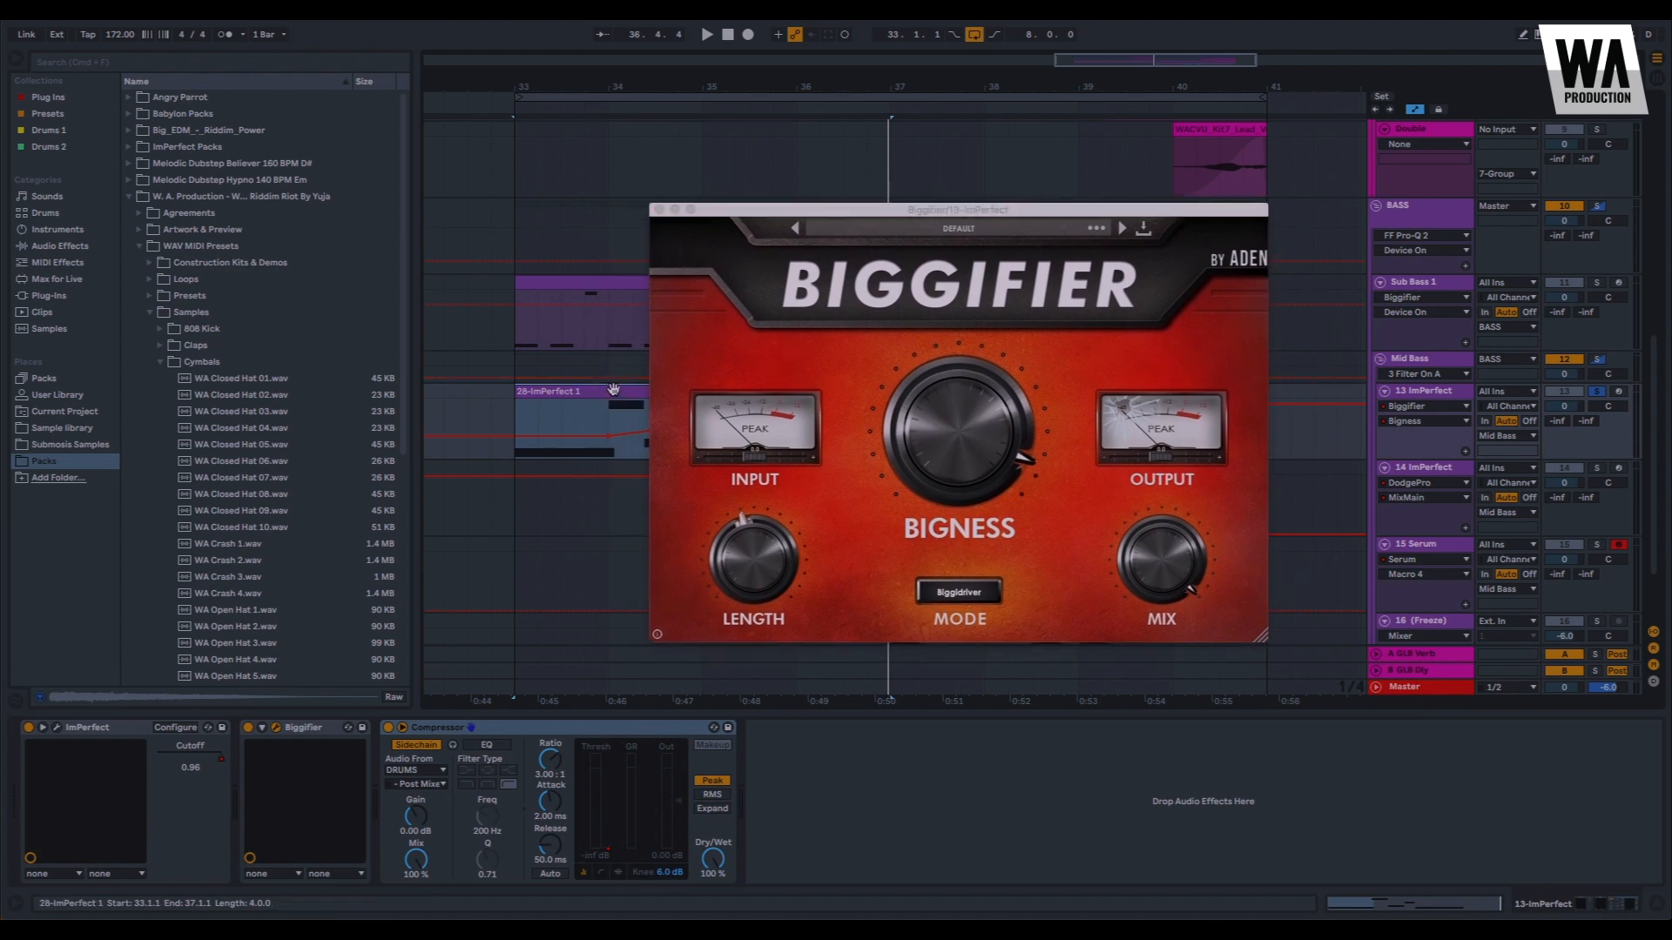
{"action": "key", "text": "space"}
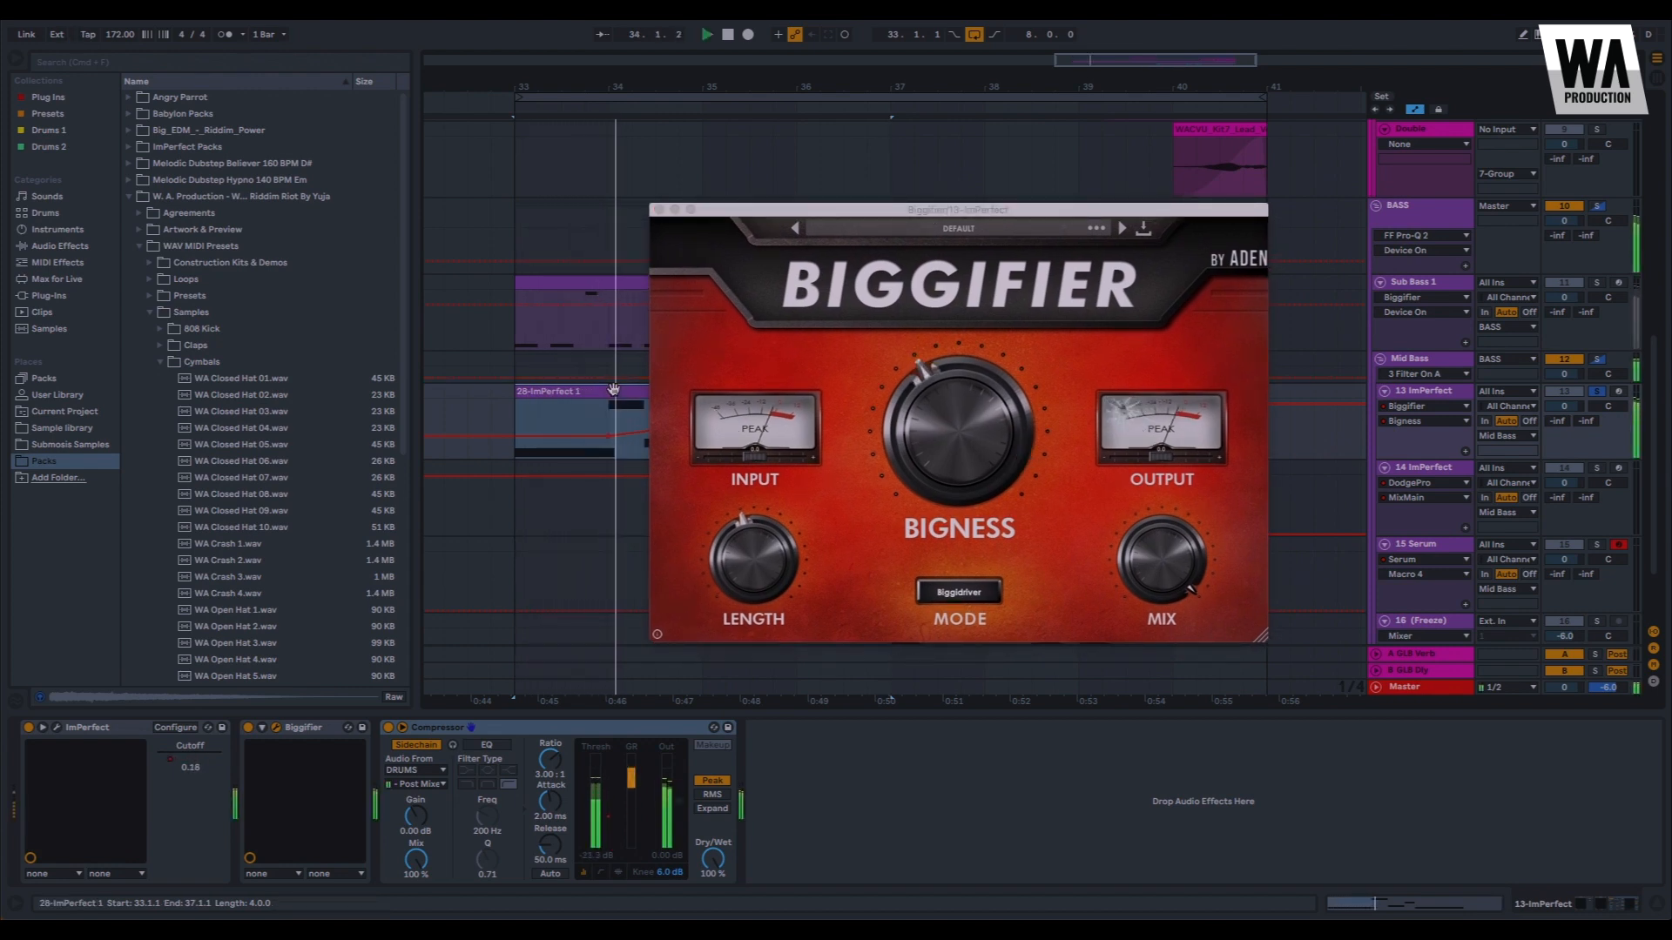